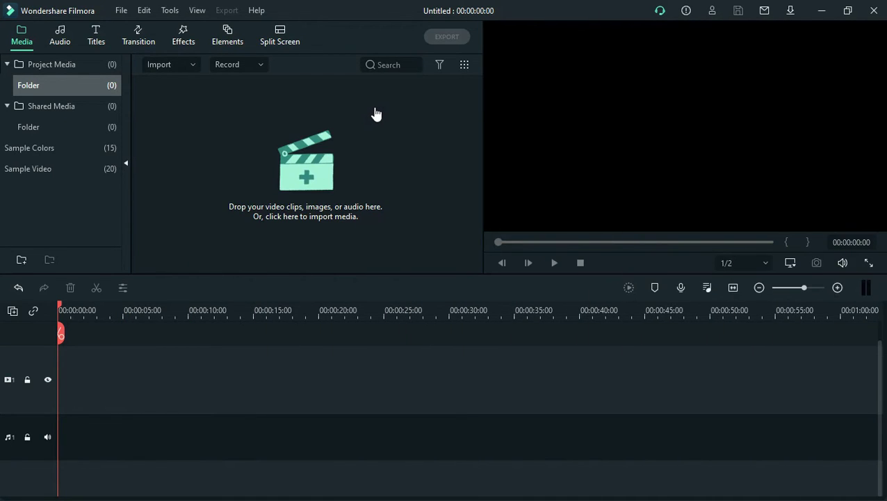
# Start importing media and browse to the Laila Fashion folder in HIBURAN (F:) > ORDER BCKP > NOVEMBER 2020
pyautogui.hotkey('alt', 't')
pyautogui.click(196, 222)
pyautogui.click(314, 214)
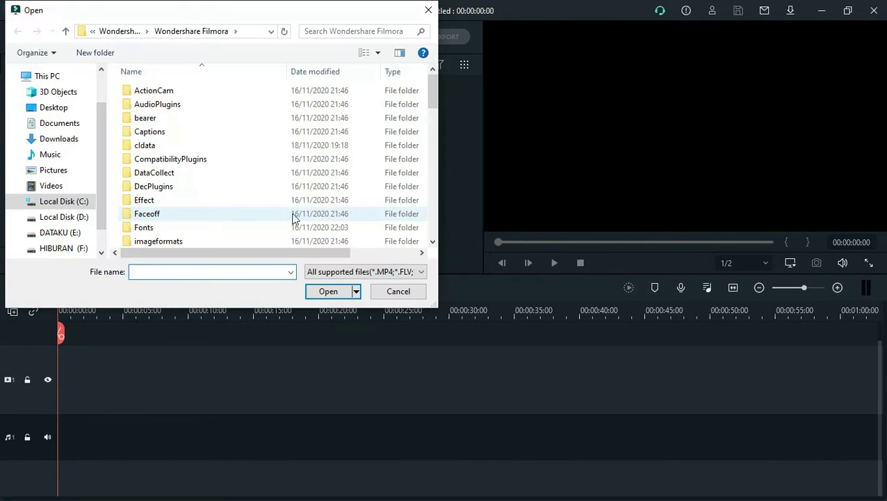
pyautogui.click(63, 249)
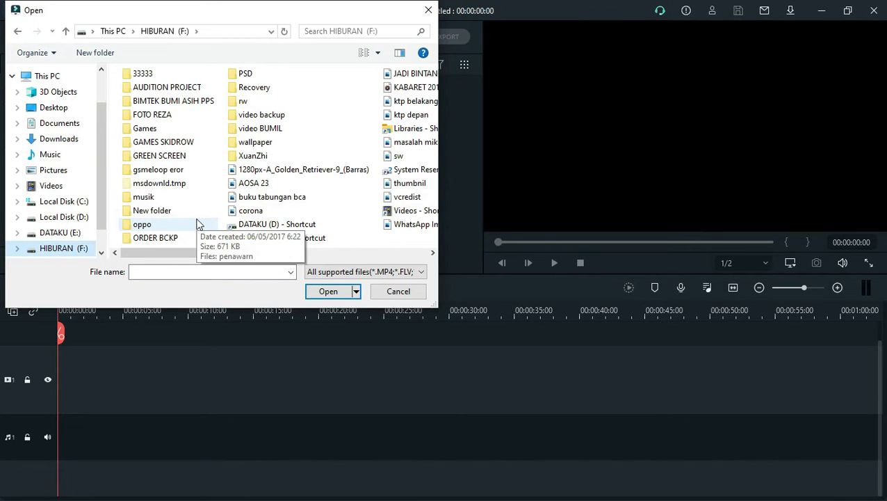
pyautogui.click(77, 233)
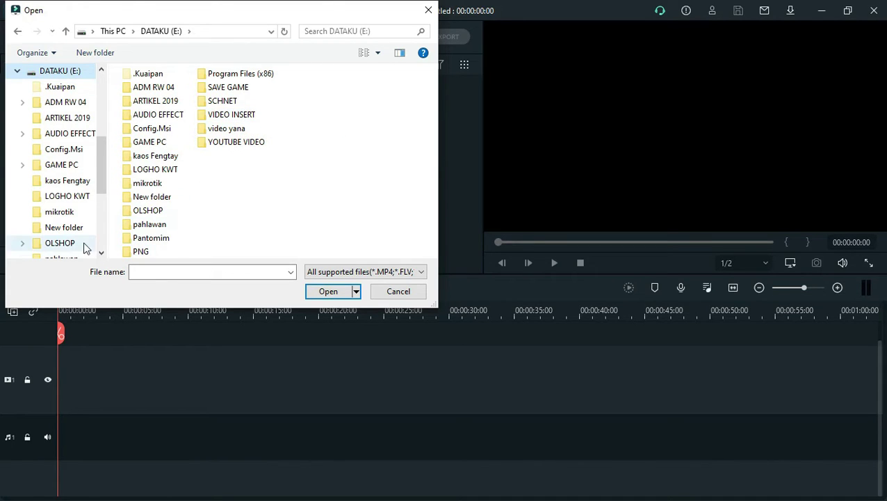
pyautogui.scroll(-4, 86, 246)
pyautogui.click(64, 213)
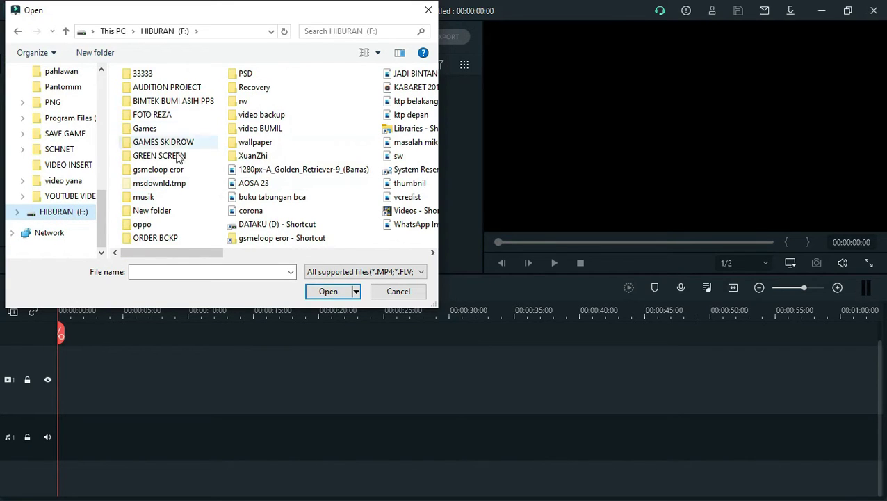
pyautogui.doubleClick(174, 238)
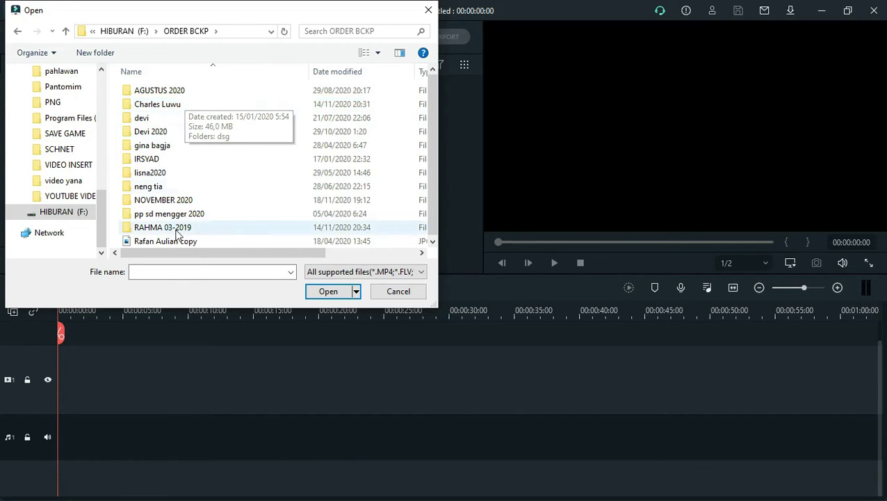
pyautogui.doubleClick(176, 202)
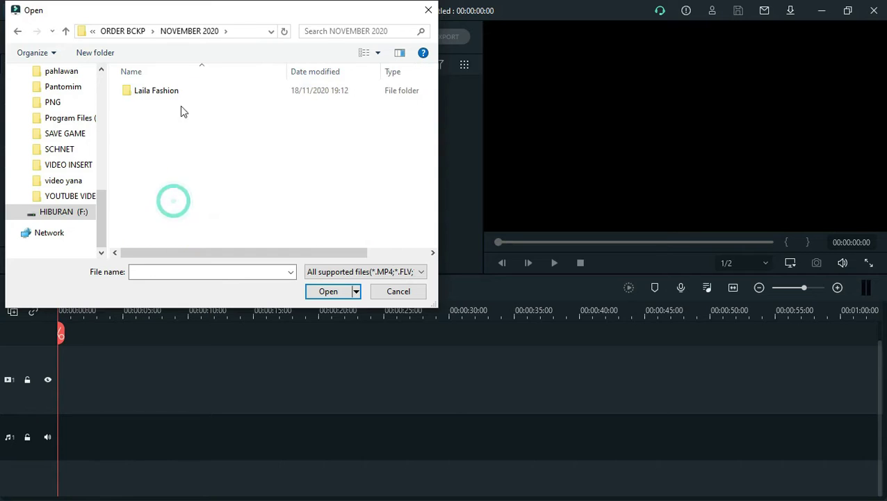
pyautogui.click(175, 91)
pyautogui.doubleClick(175, 91)
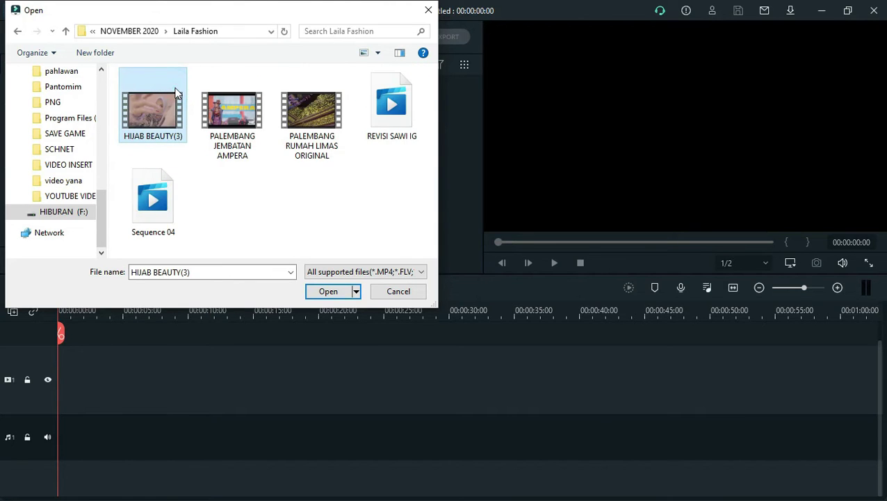
# Import all five video clips, from HIJAB BEAUTY(3) through Sequence 04, into the project media folder
pyautogui.keyDown('shift'); pyautogui.click(157, 223); pyautogui.keyUp('shift')
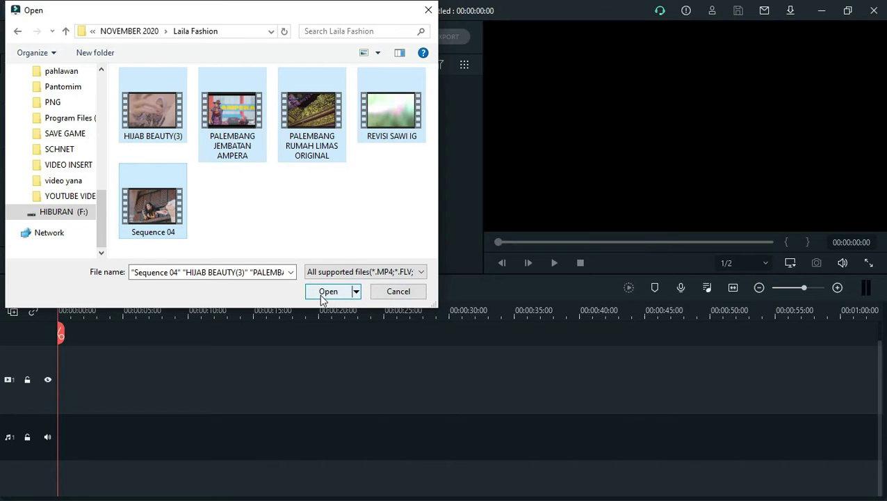
pyautogui.click(324, 292)
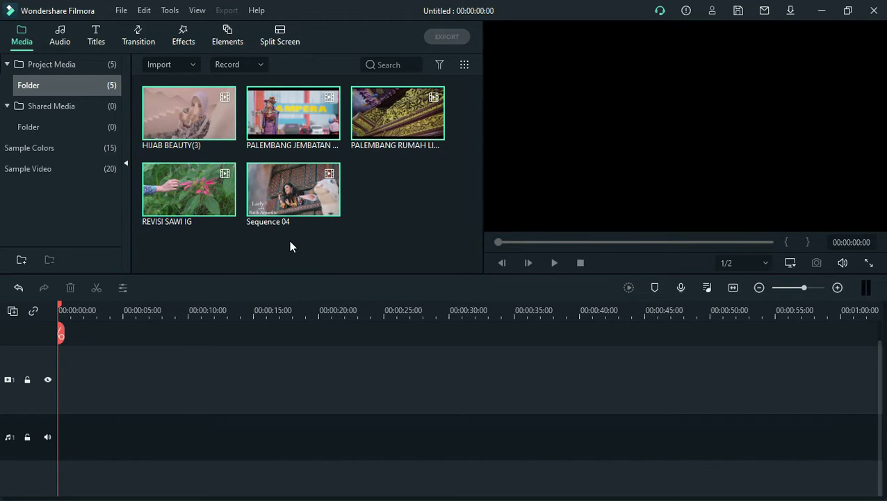
pyautogui.click(289, 240)
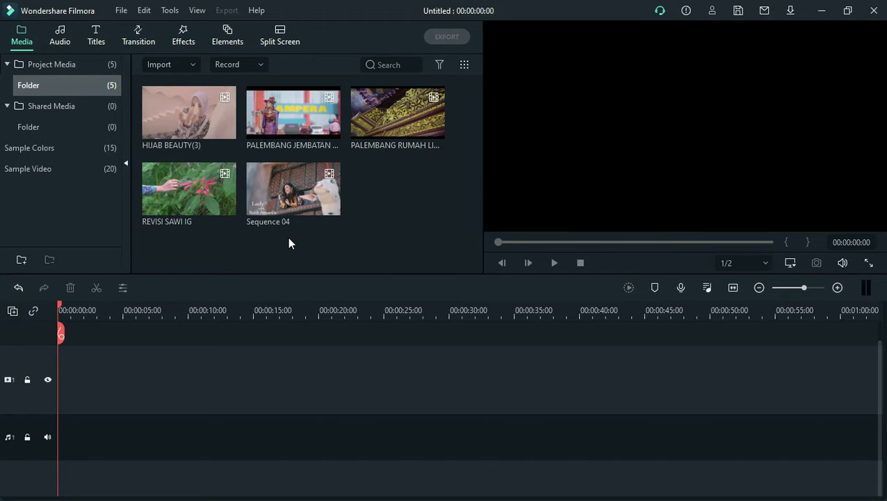
# Preview the HIJAB BEAUTY(3), PALEMBANG JEMBATAN AMPERA, PALEMBANG RUMAH LIMAS ORIGINAL and REVISI SAWI IG clips
pyautogui.moveTo(199, 132)
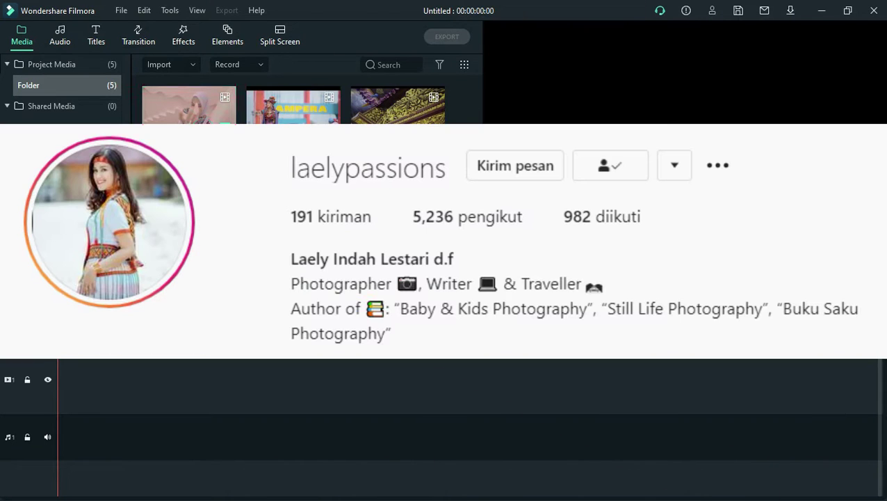
pyautogui.click(202, 130)
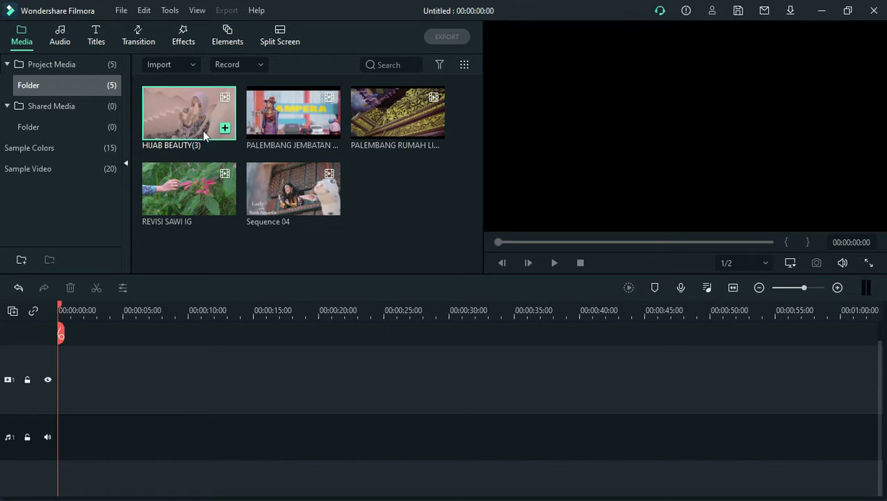
pyautogui.doubleClick(202, 130)
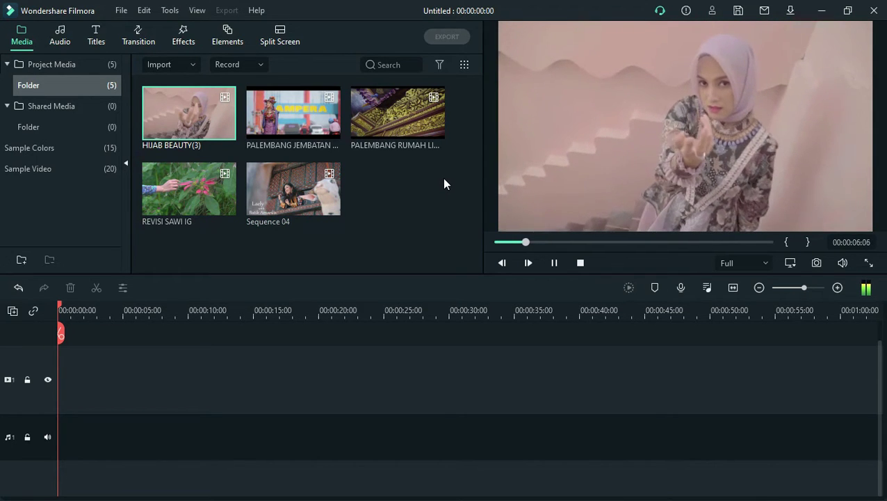
pyautogui.doubleClick(314, 113)
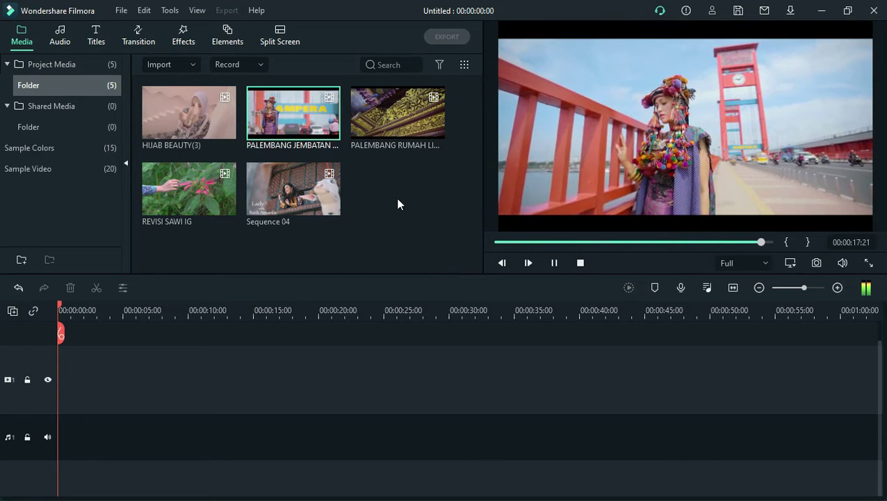
pyautogui.click(400, 120)
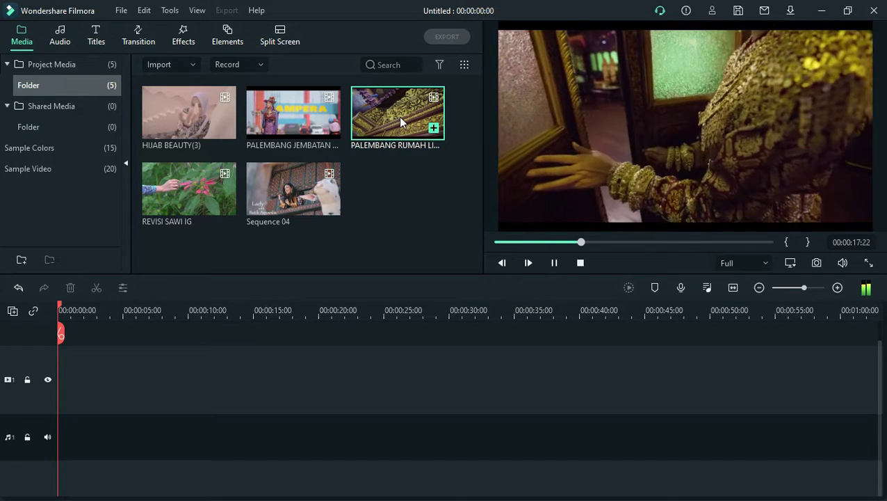
pyautogui.click(401, 123)
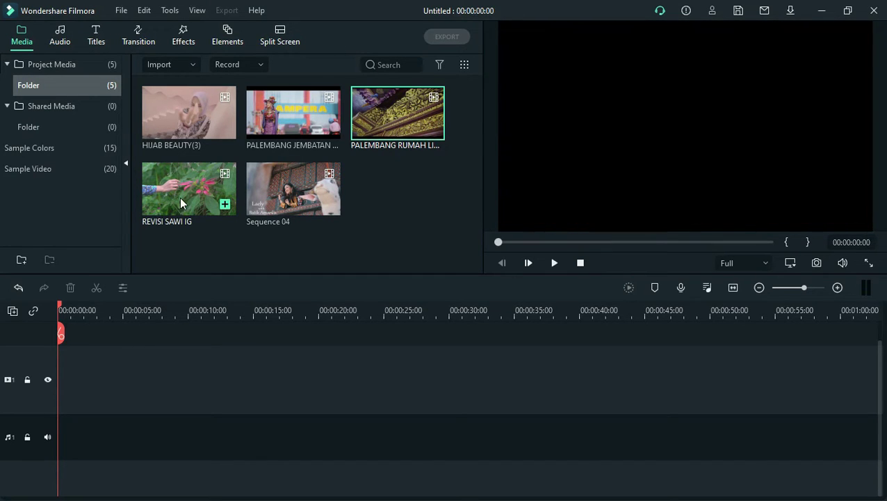
pyautogui.doubleClick(179, 196)
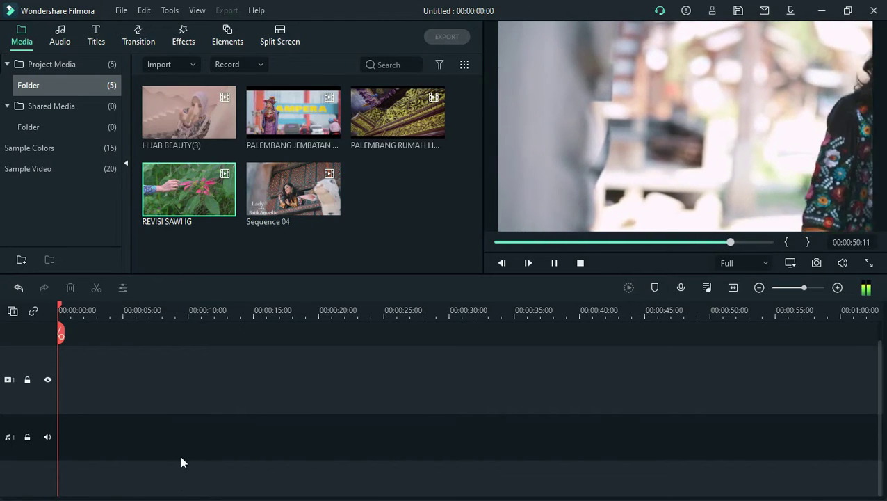
# Switch to the Chrome browser and close the WeTransfer and Gmail pages
pyautogui.press('super')
pyautogui.click(337, 488)
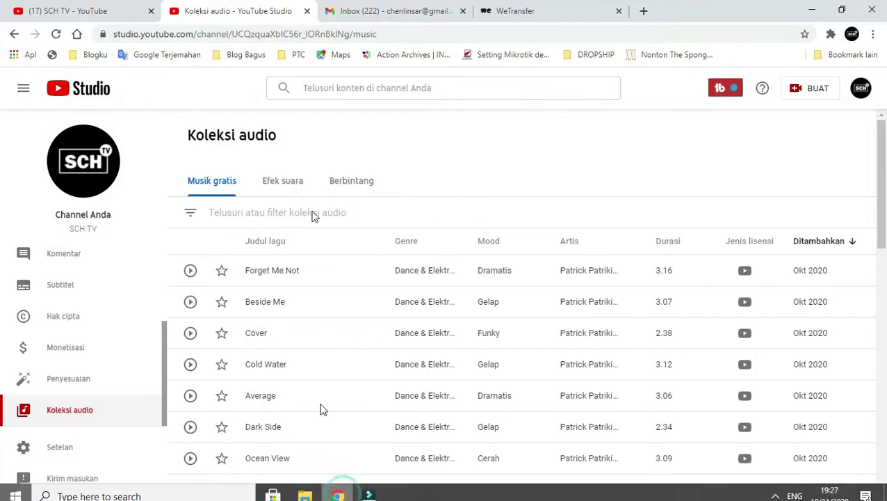
pyautogui.click(619, 11)
pyautogui.click(462, 10)
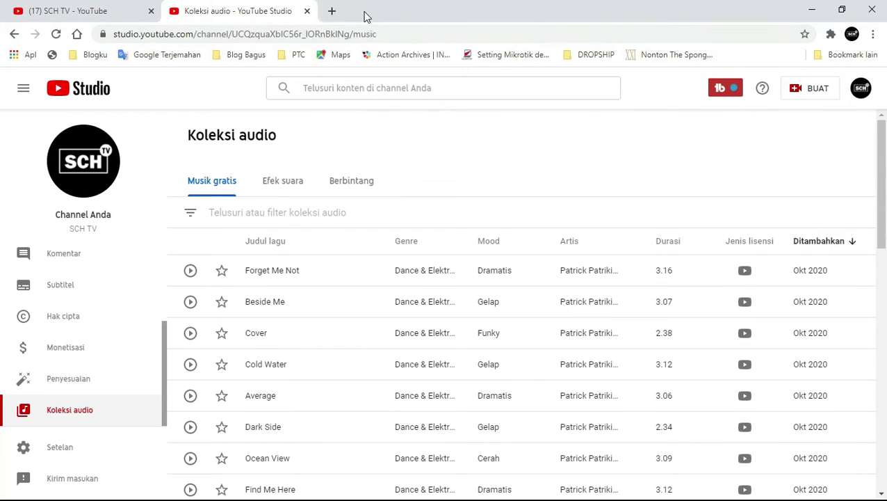
# Search Google for "instagram" in a new browser tab
pyautogui.click(332, 12)
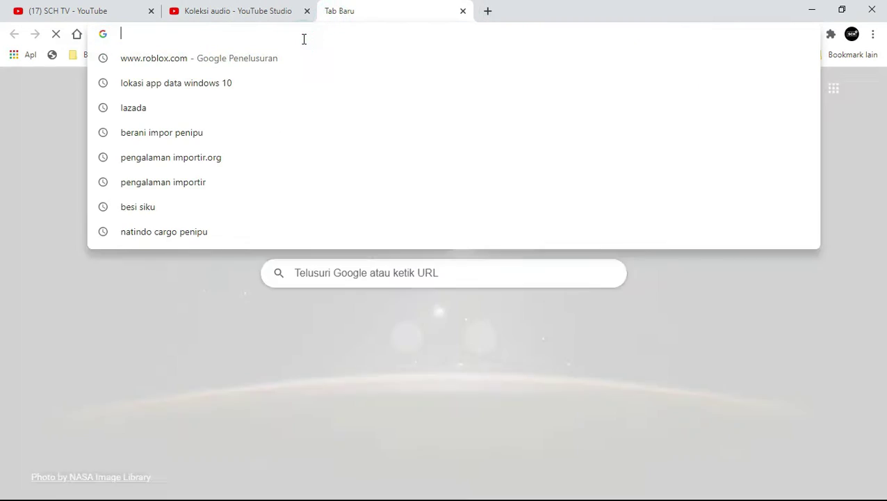
pyautogui.write('INSTA')
pyautogui.press('BackSpace')
pyautogui.press('BackSpace')
pyautogui.press('BackSpace')
pyautogui.write('TA')
pyautogui.press('BackSpace')
pyautogui.press('BackSpace')
pyautogui.write('STA')
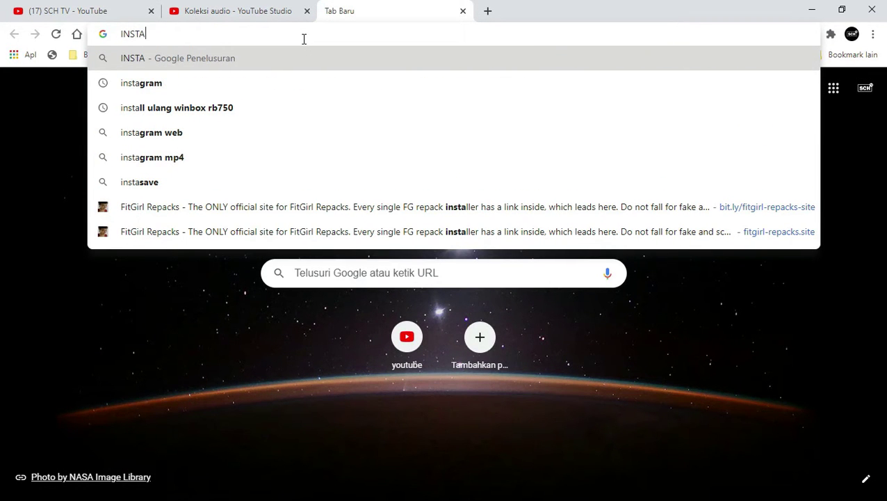
pyautogui.press('Down')
pyautogui.press('Return')
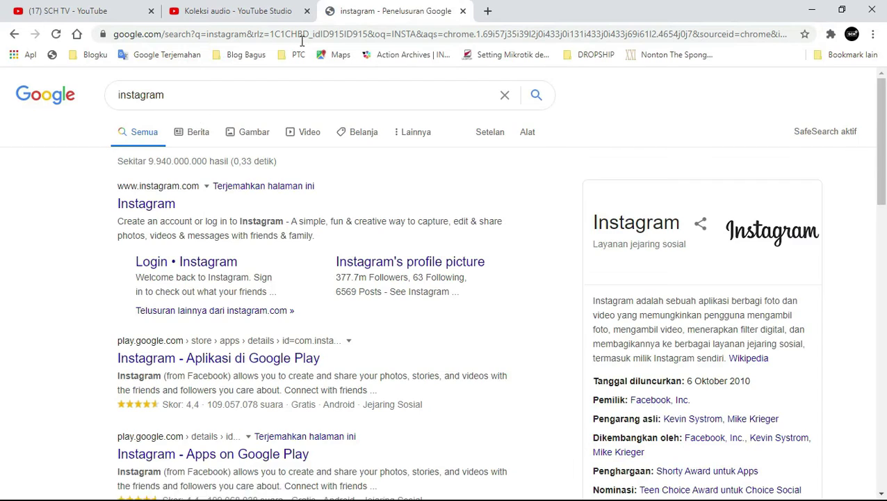
# Open the Instagram site from the search results, continue with the saved account and decline notifications
pyautogui.click(170, 200)
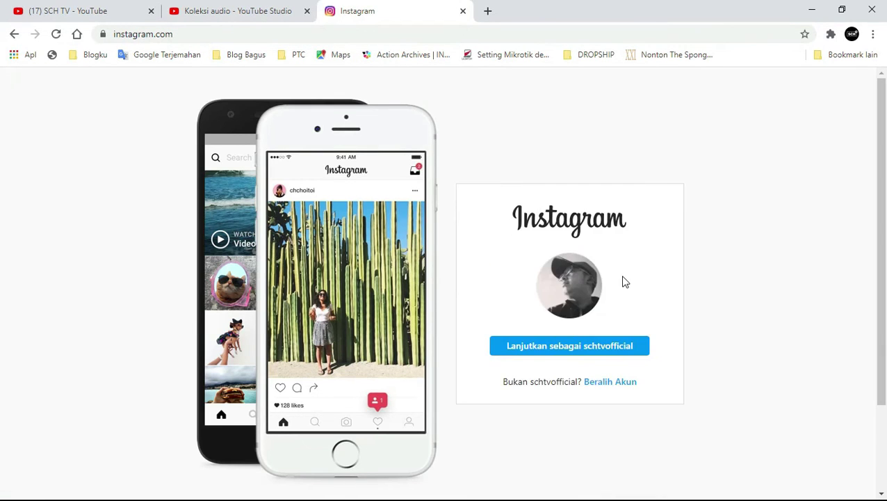
pyautogui.click(576, 346)
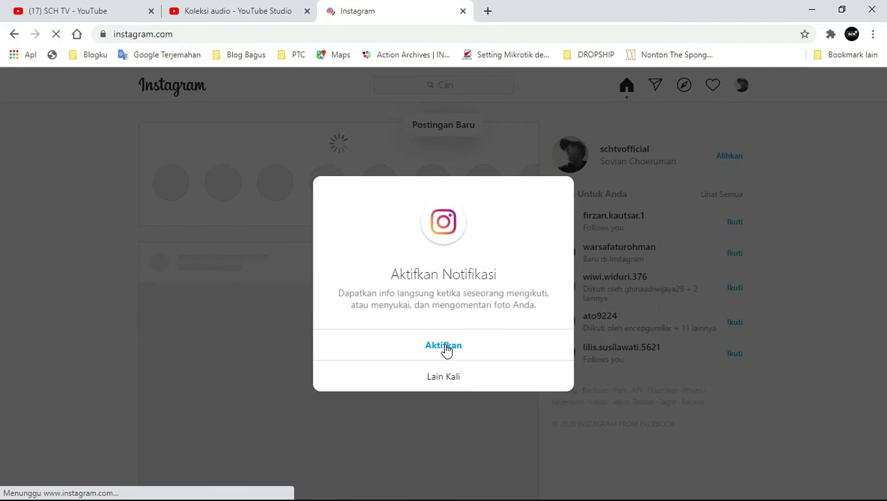
pyautogui.click(444, 377)
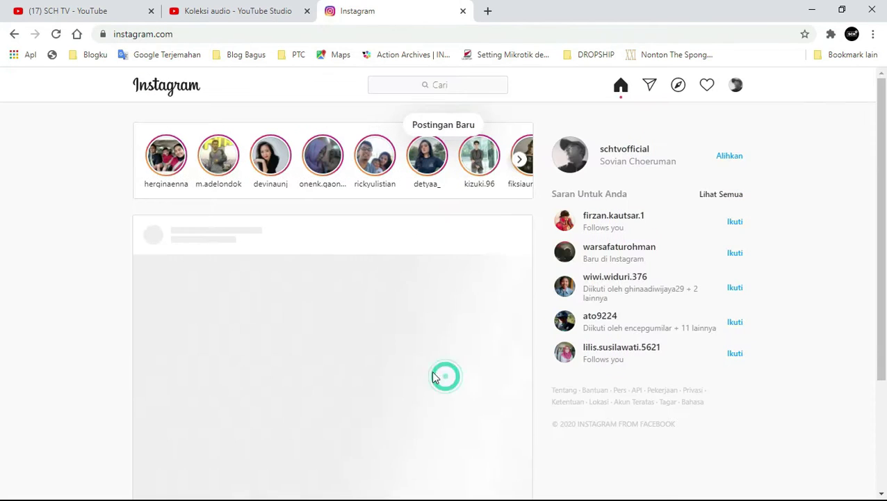
# Search Instagram for the photographer's account name and open the first suggested profile
pyautogui.click(433, 83)
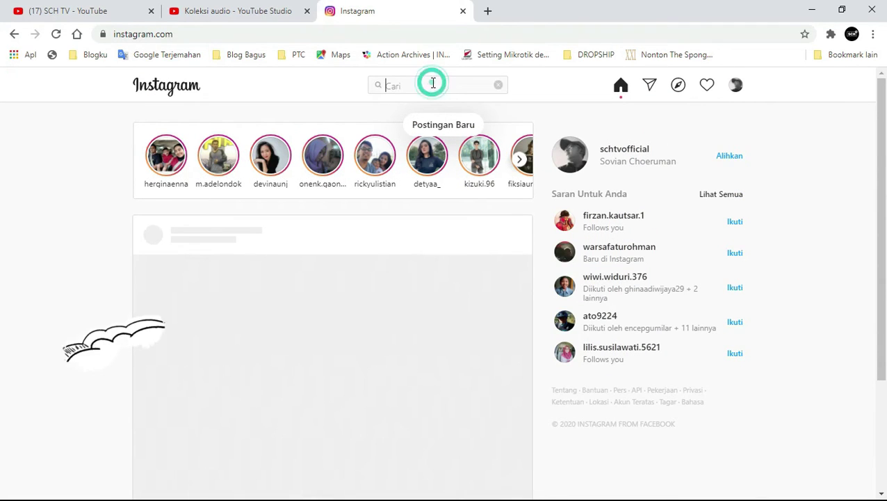
pyautogui.write('LA')
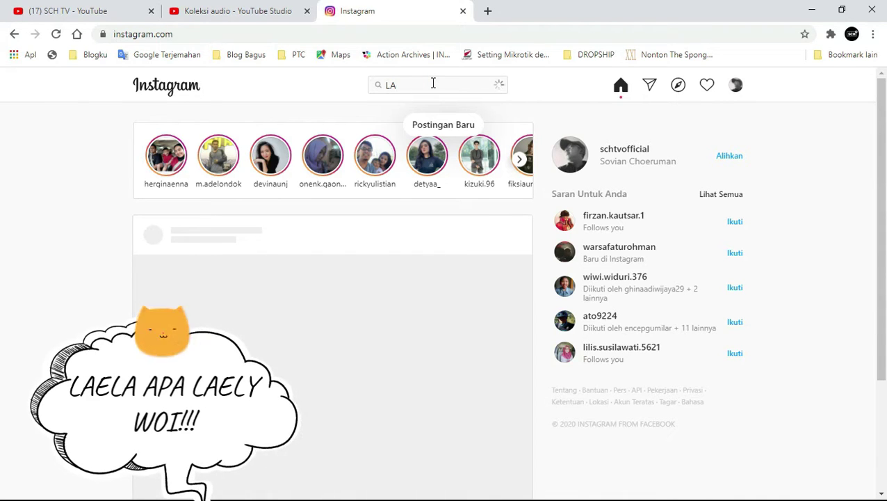
pyautogui.write('EL')
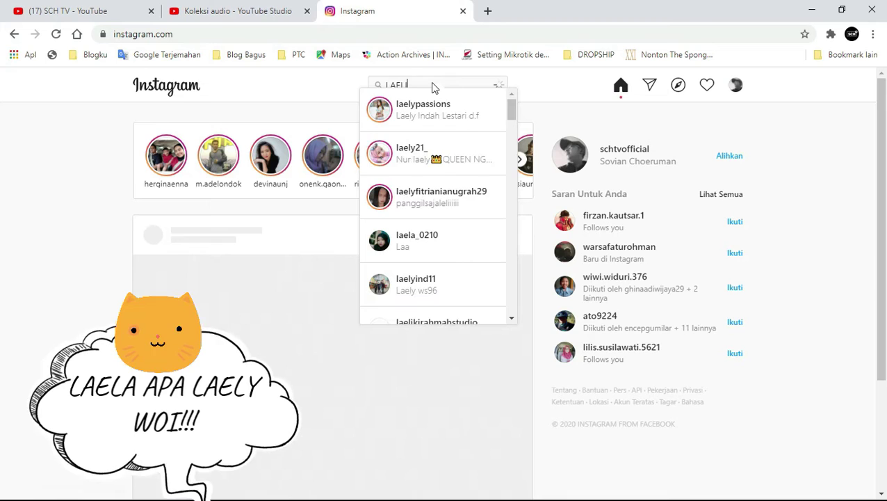
pyautogui.write('I')
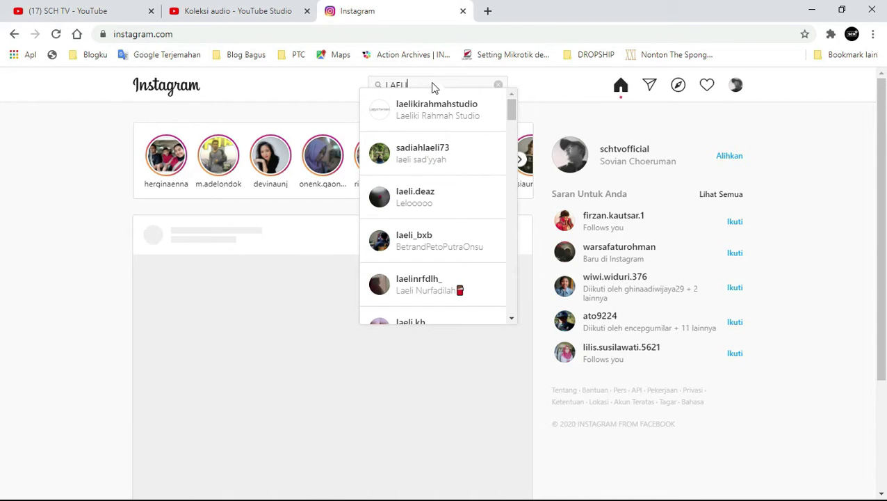
pyautogui.press('BackSpace')
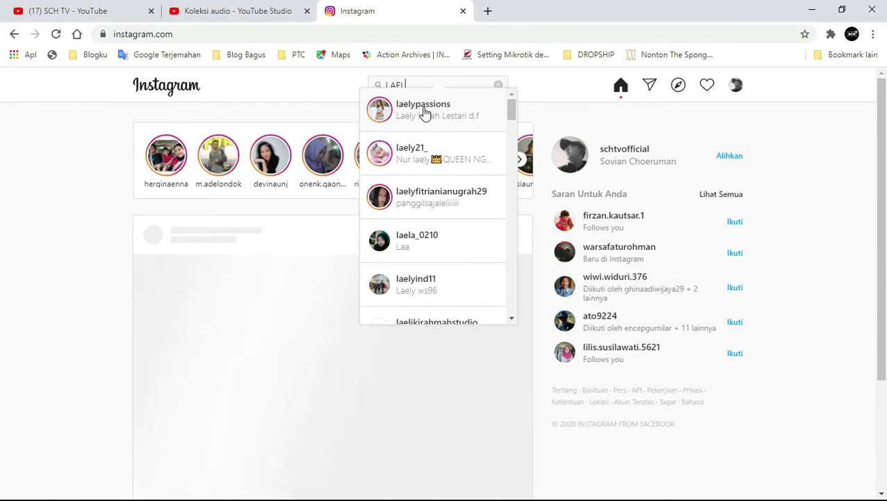
pyautogui.click(424, 114)
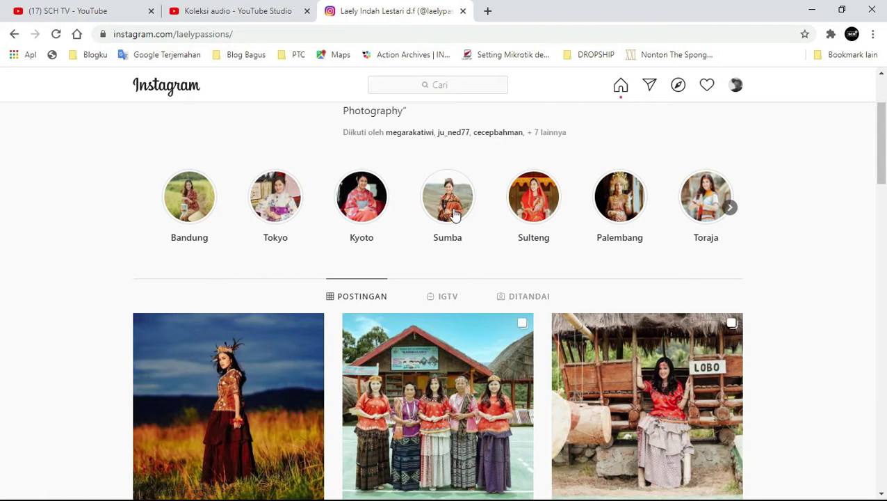
# Look through the photographer's profile details, story highlights and posts
pyautogui.scroll(-1, 454, 214)
pyautogui.scroll(1, 454, 215)
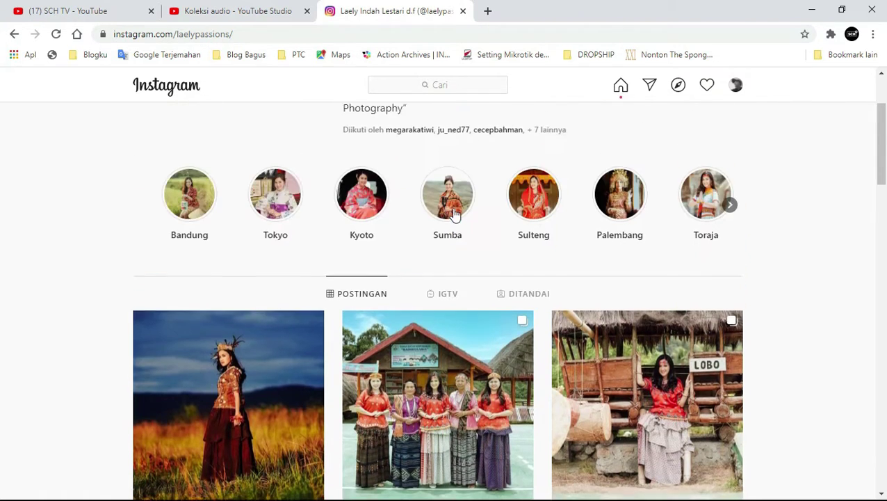
pyautogui.scroll(2, 454, 214)
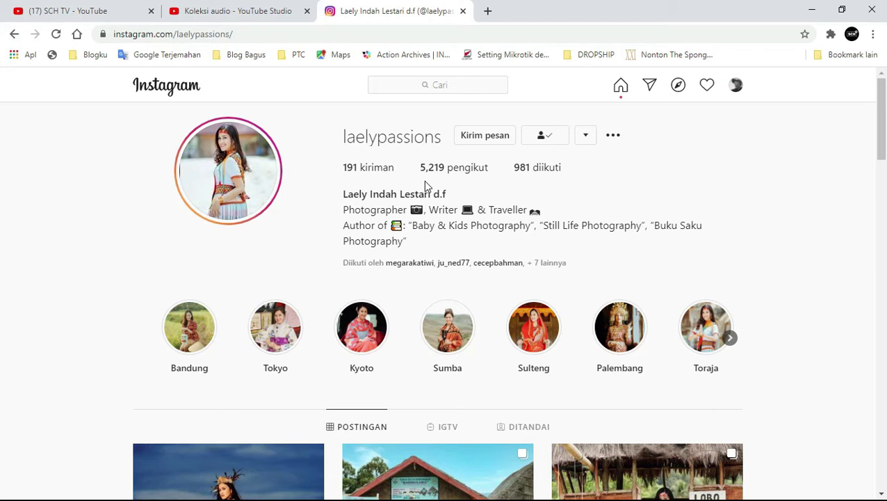
pyautogui.scroll(-1, 426, 182)
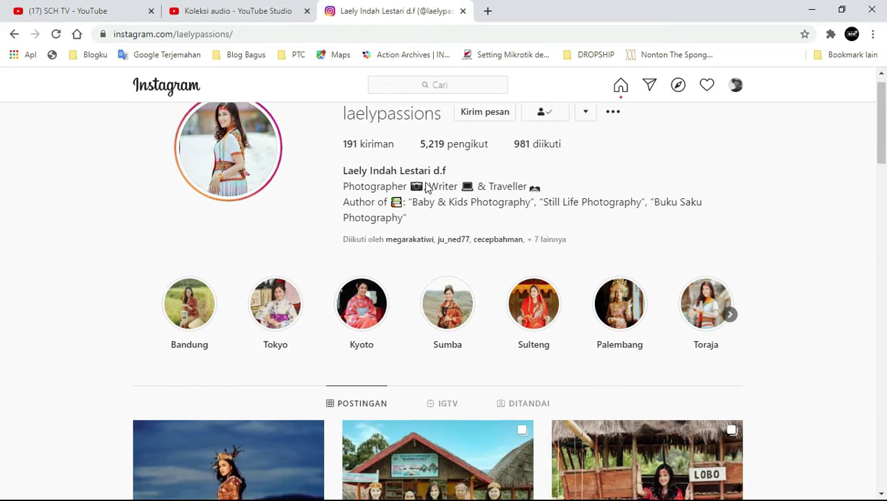
pyautogui.scroll(-6, 425, 184)
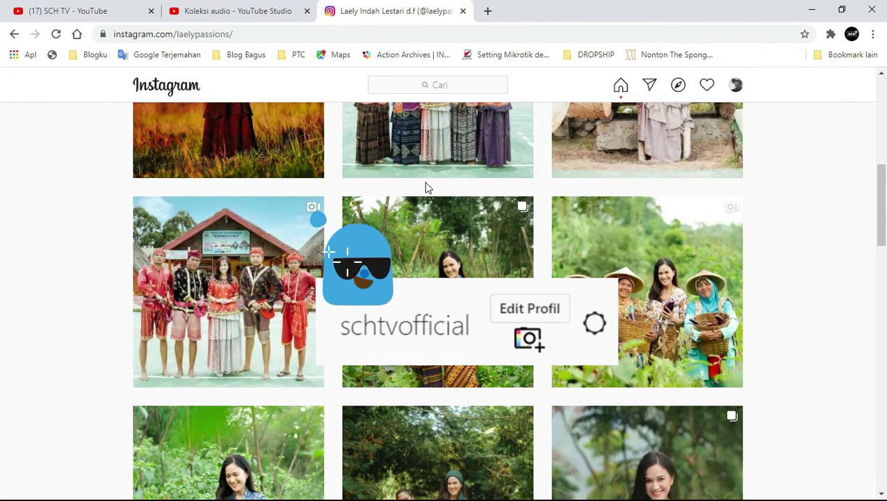
# Copy the "Photographer, Writer & Traveller" line from the photographer's profile bio
pyautogui.scroll(-2, 426, 188)
pyautogui.scroll(-2, 427, 188)
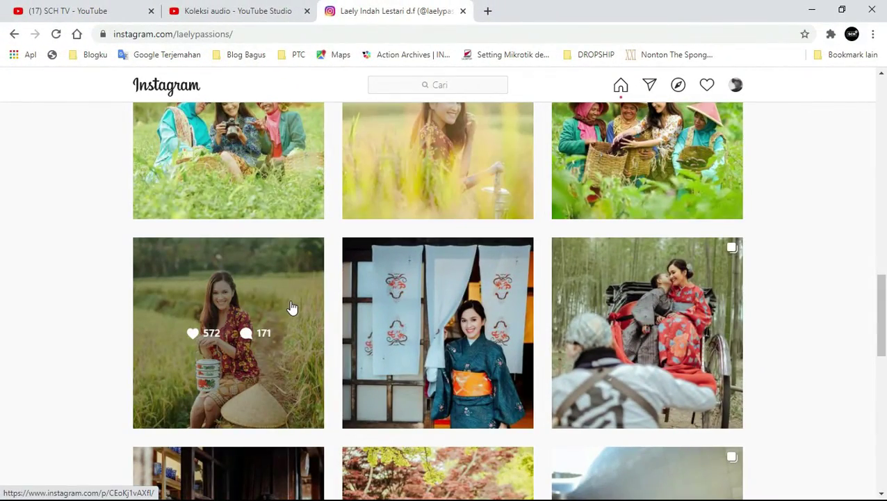
pyautogui.scroll(9, 292, 307)
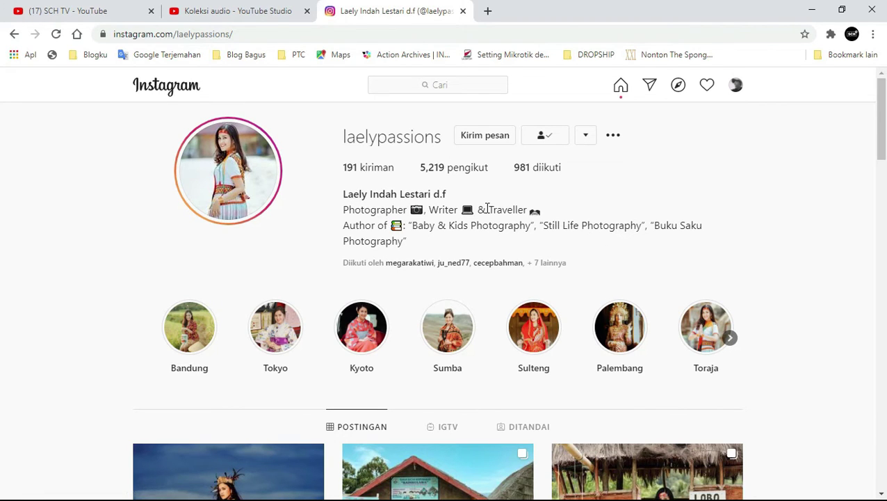
pyautogui.moveTo(346, 210); pyautogui.dragTo(466, 195)
pyautogui.moveTo(343, 212); pyautogui.dragTo(541, 215)
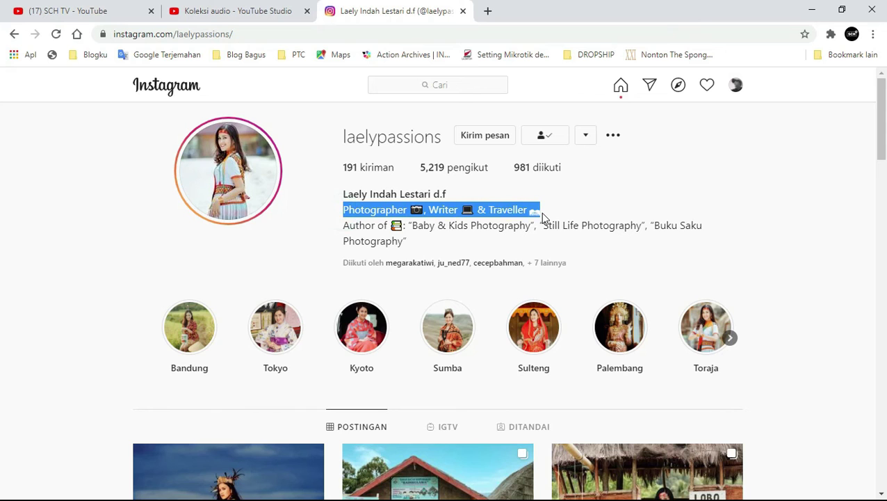
pyautogui.rightClick(542, 215)
pyautogui.click(547, 221)
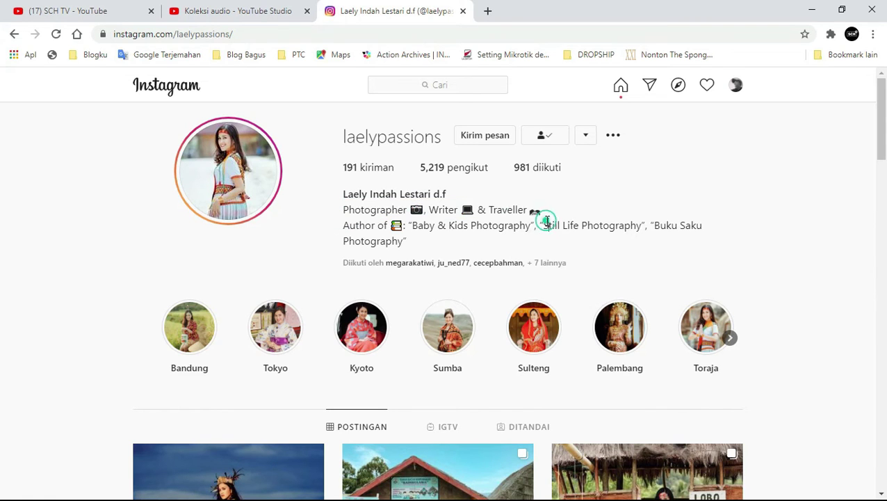
# Open Notepad and paste the copied bio line into a blank document
pyautogui.press('super')
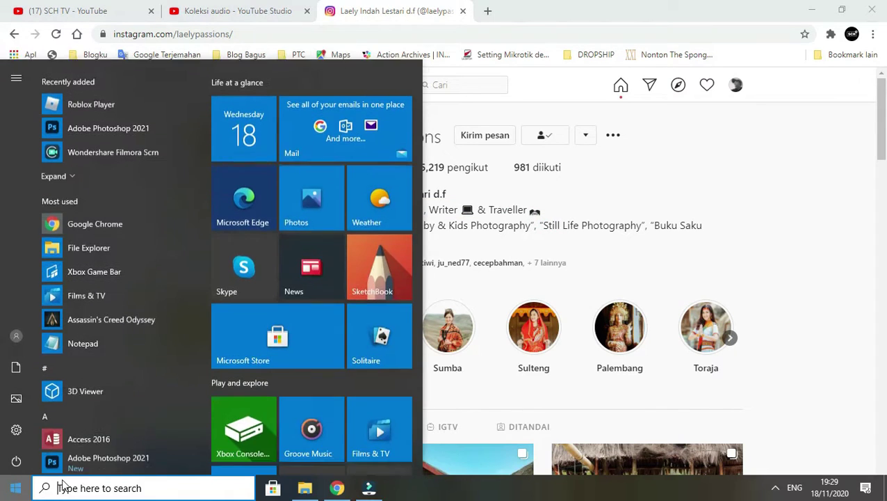
pyautogui.write('Not')
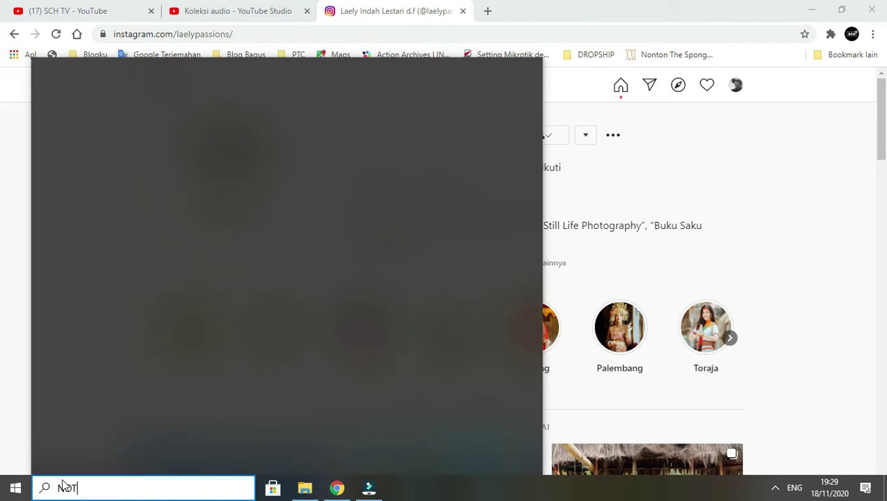
pyautogui.write('E')
pyautogui.click(117, 124)
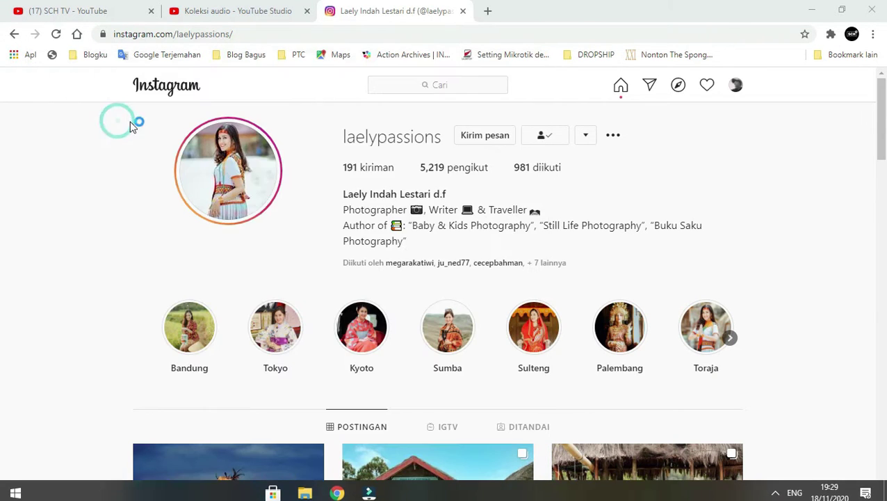
pyautogui.hotkey('ctrl', 'v')
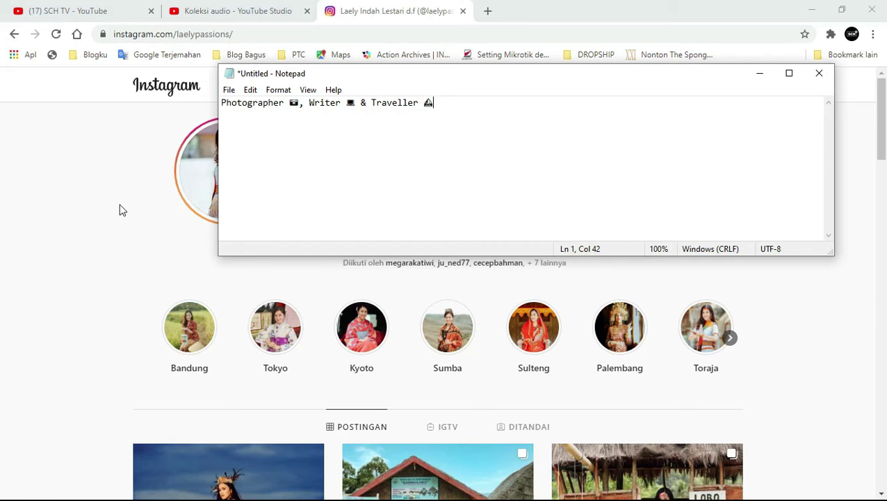
# Copy the profile's account name from Instagram and paste it in Notepad above the bio line, separated by a blank line
pyautogui.click(117, 224)
pyautogui.moveTo(345, 138); pyautogui.dragTo(441, 141)
pyautogui.rightClick(430, 139)
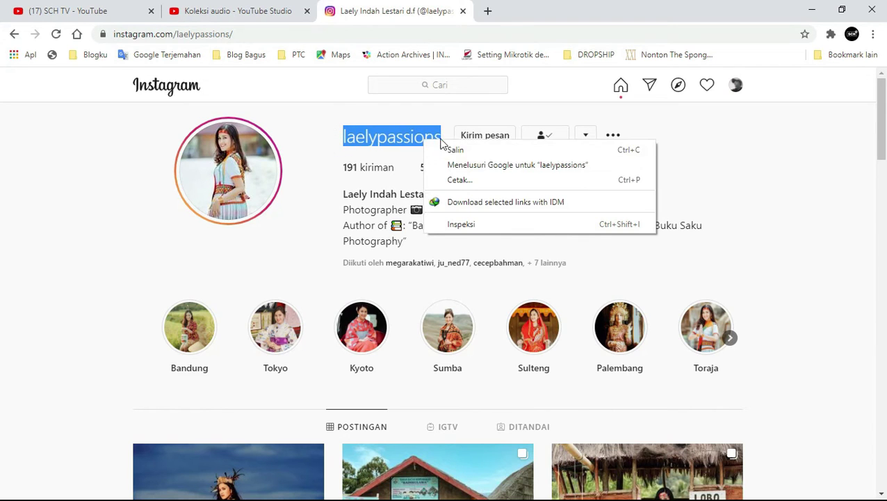
pyautogui.click(453, 150)
pyautogui.hotkey('alt', 'Tab')
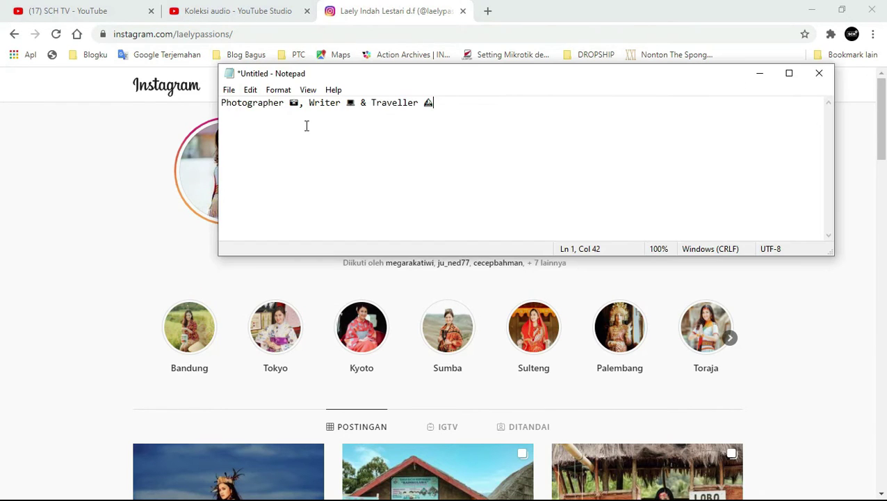
pyautogui.press('Return')
pyautogui.press('Return')
pyautogui.click(223, 103)
pyautogui.hotkey('ctrl', 'v')
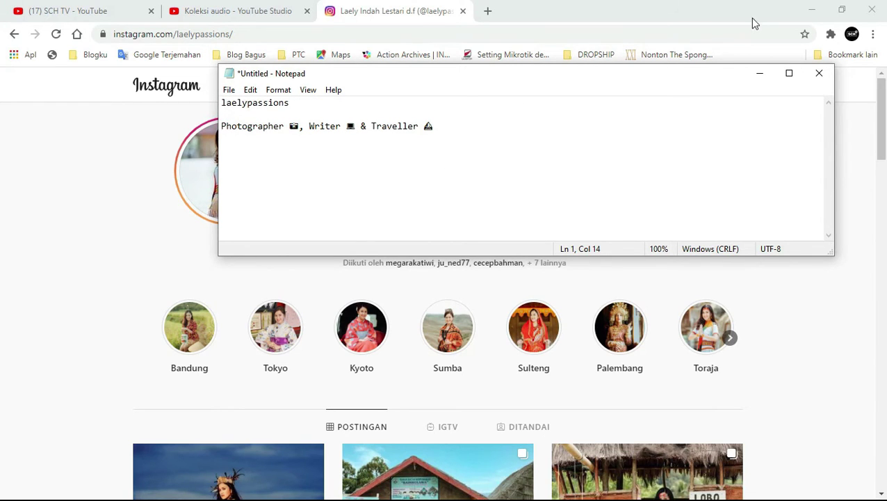
# Return to Filmora and add the PALEMBANG JEMBATAN AMPERA and PALEMBANG RUMAH LI... clips to the video track
pyautogui.click(760, 73)
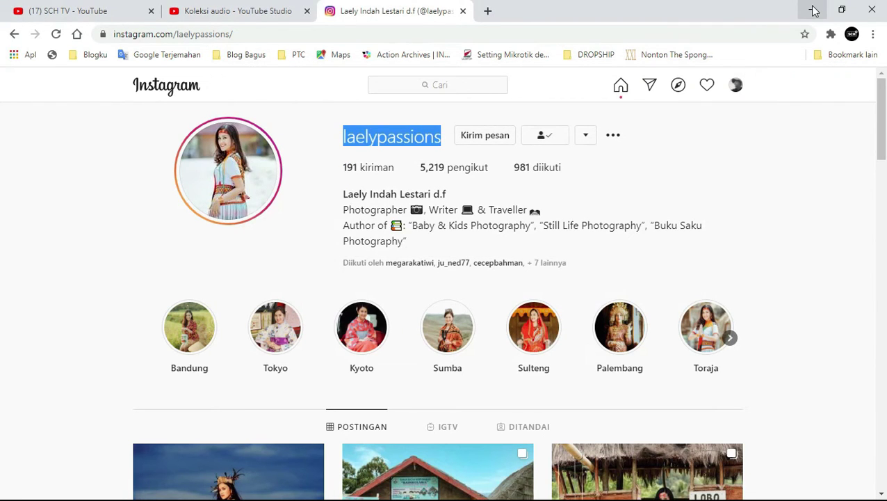
pyautogui.click(813, 9)
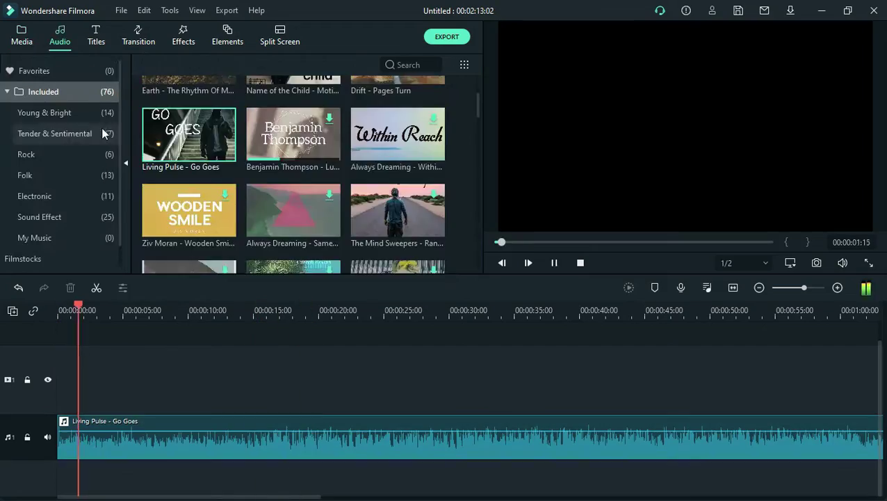
pyautogui.click(21, 35)
pyautogui.moveTo(293, 112); pyautogui.dragTo(140, 379)
pyautogui.click(366, 275)
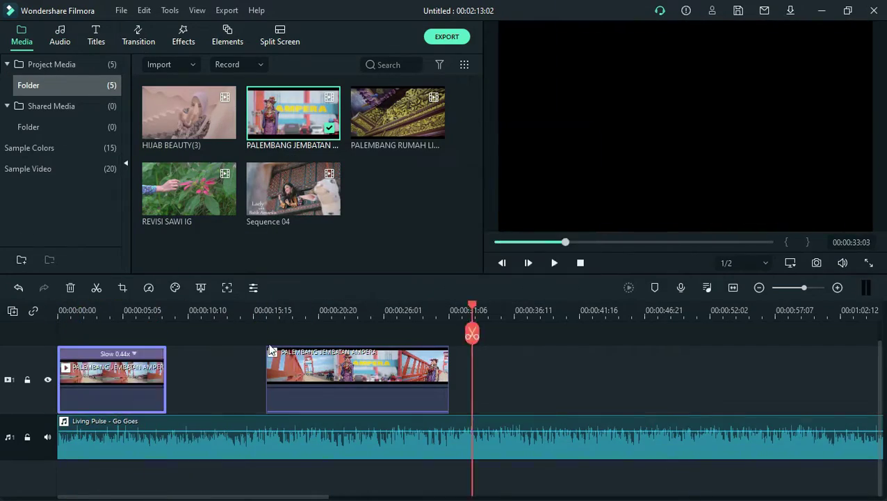
pyautogui.click(397, 112)
pyautogui.moveTo(398, 112); pyautogui.dragTo(149, 379)
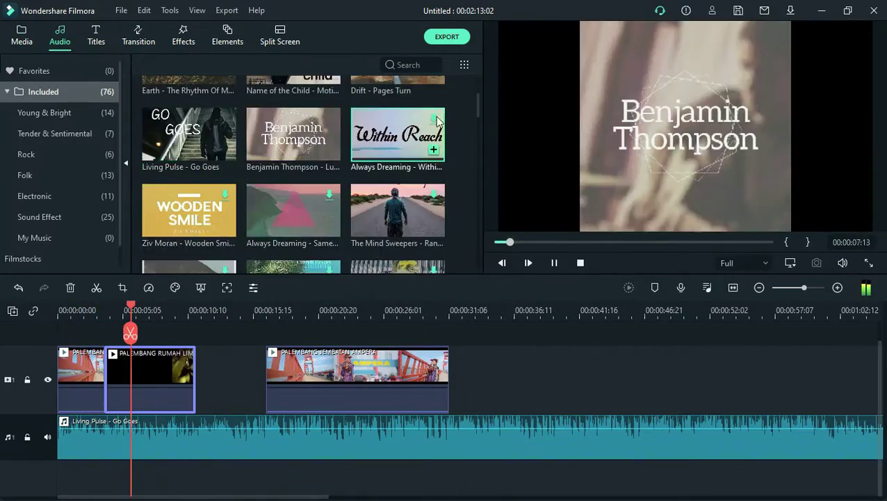
# Add the PALEMBANG JEMBATAN AMPERA and REVISI SAWI IG clips after the existing clips on the video track
pyautogui.scroll(-10, 392, 247)
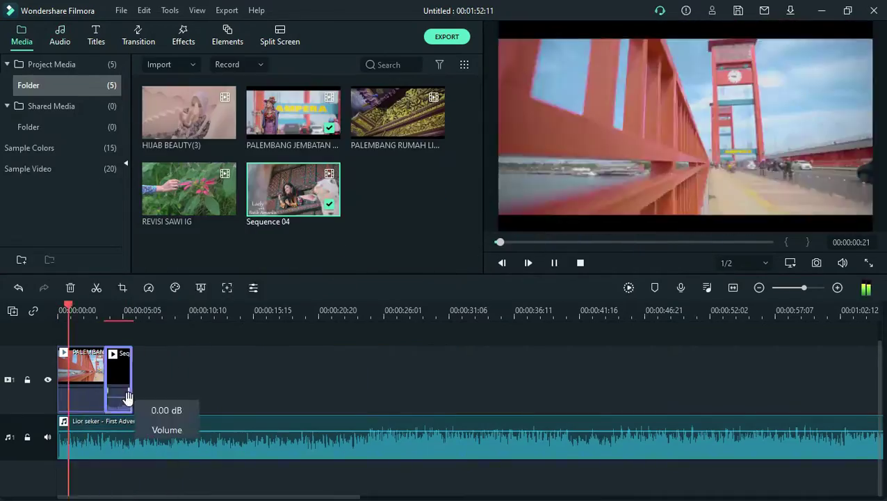
pyautogui.doubleClick(117, 424)
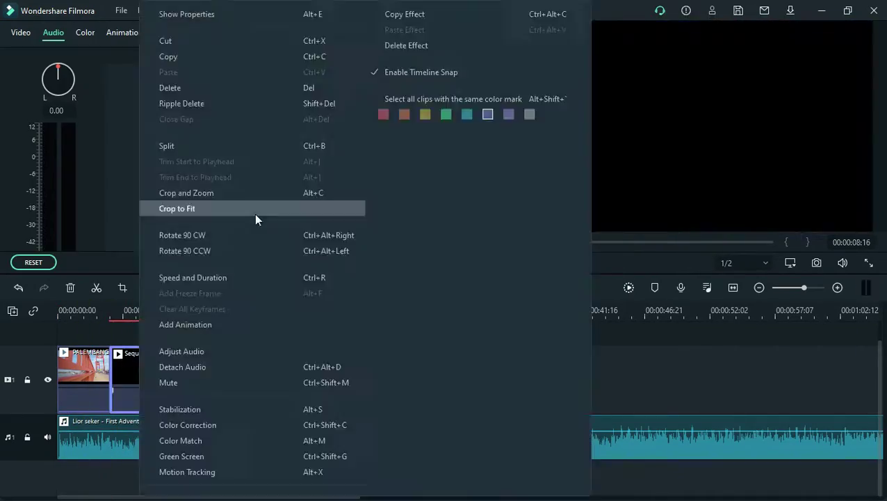
pyautogui.press('Escape')
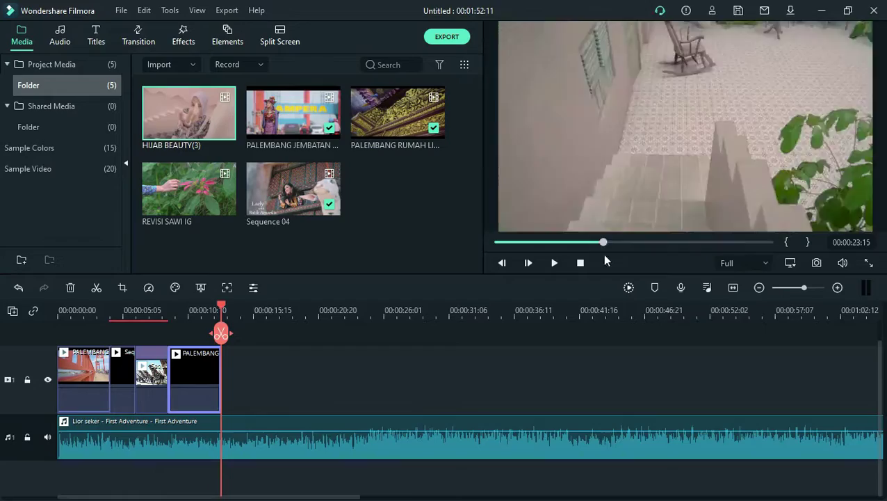
pyautogui.click(292, 115)
pyautogui.moveTo(292, 115); pyautogui.dragTo(233, 375)
pyautogui.moveTo(188, 188); pyautogui.dragTo(254, 376)
pyautogui.click(293, 188)
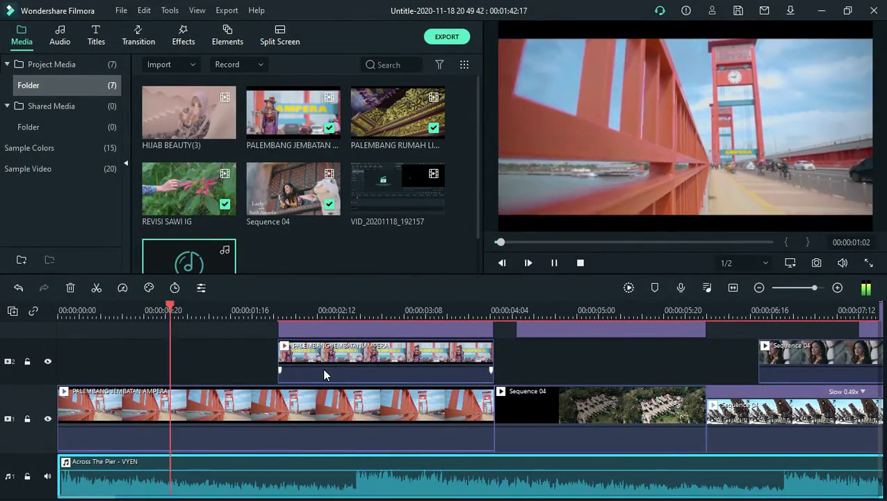
# Move the PALEMBANG JEMBATAN AMPERA clip on the second video track so it starts at 00:00:03:01
pyautogui.press('space')
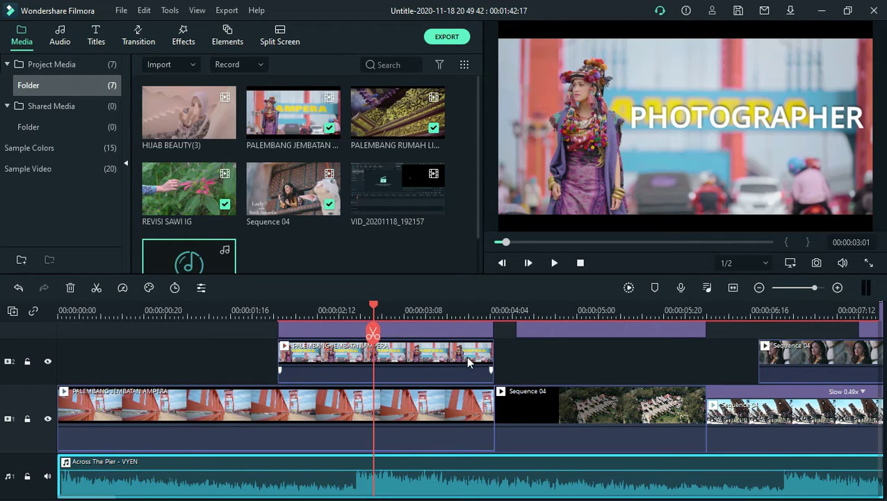
pyautogui.doubleClick(444, 374)
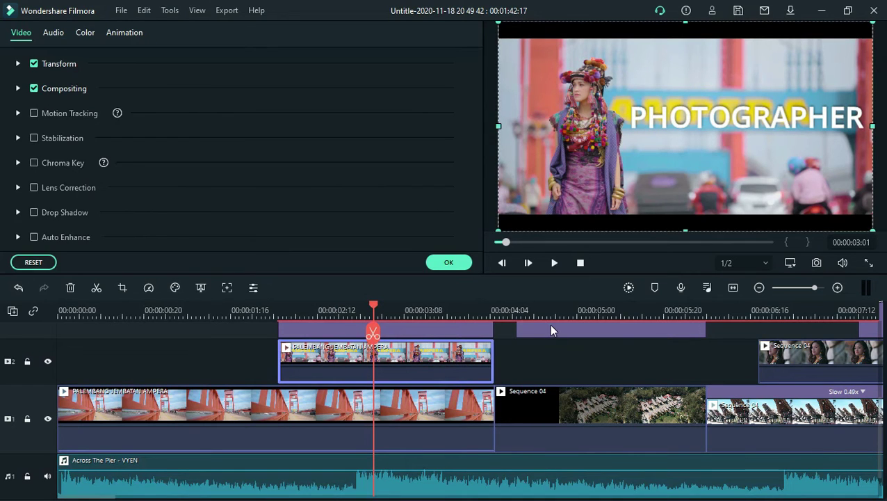
pyautogui.doubleClick(698, 329)
pyautogui.click(426, 369)
pyautogui.moveTo(425, 370); pyautogui.dragTo(523, 367)
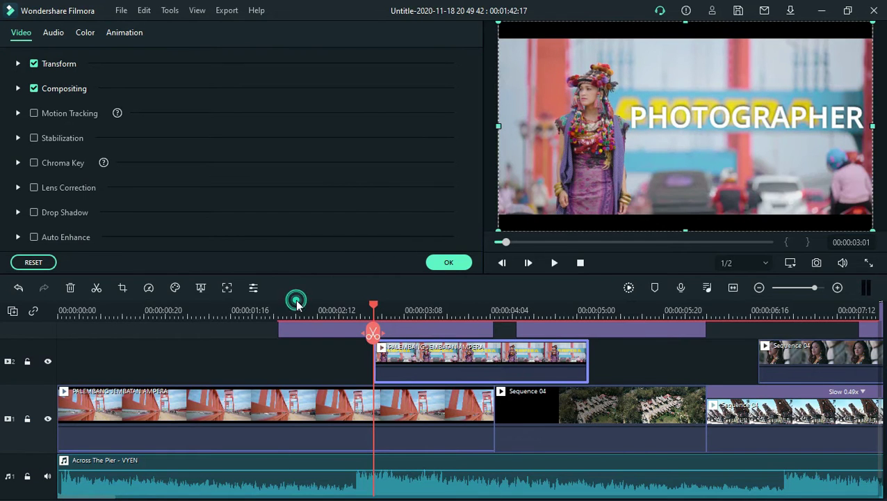
# Preview the opening, shift the second-track PALEMBANG JEMBATAN AMPERA clip to start at 00:00:02:23, and trim its end to a brief cut
pyautogui.click(245, 311)
pyautogui.press('space')
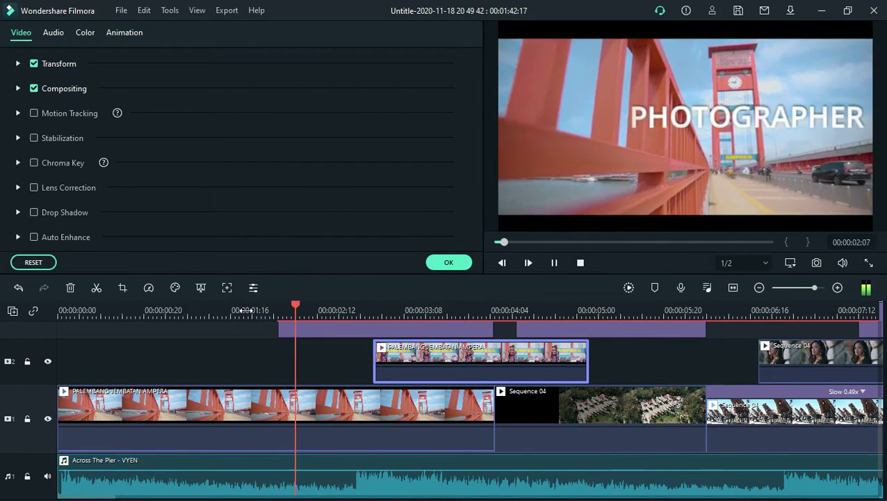
pyautogui.press('space')
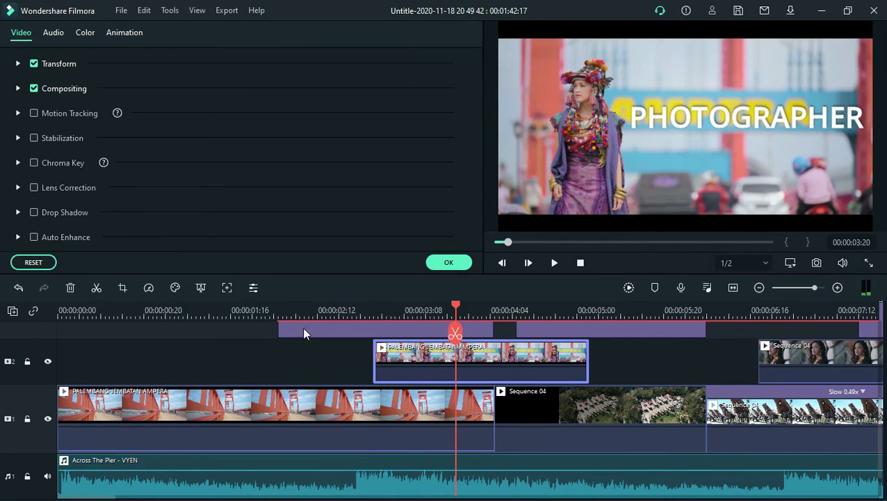
pyautogui.click(245, 311)
pyautogui.press('space')
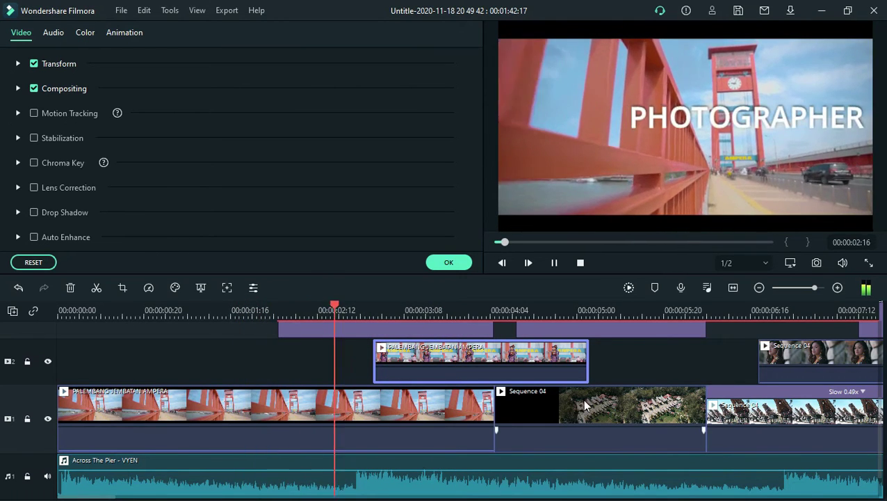
pyautogui.click(317, 315)
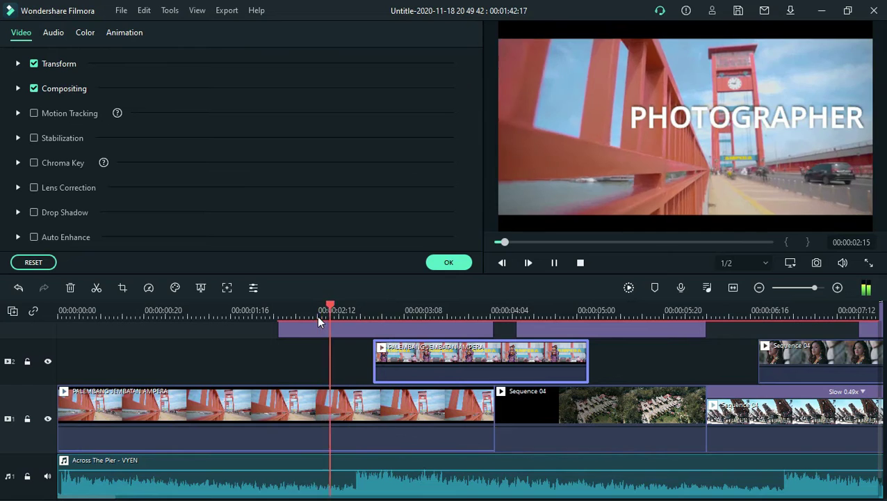
pyautogui.press('space')
pyautogui.click(317, 310)
pyautogui.press('space')
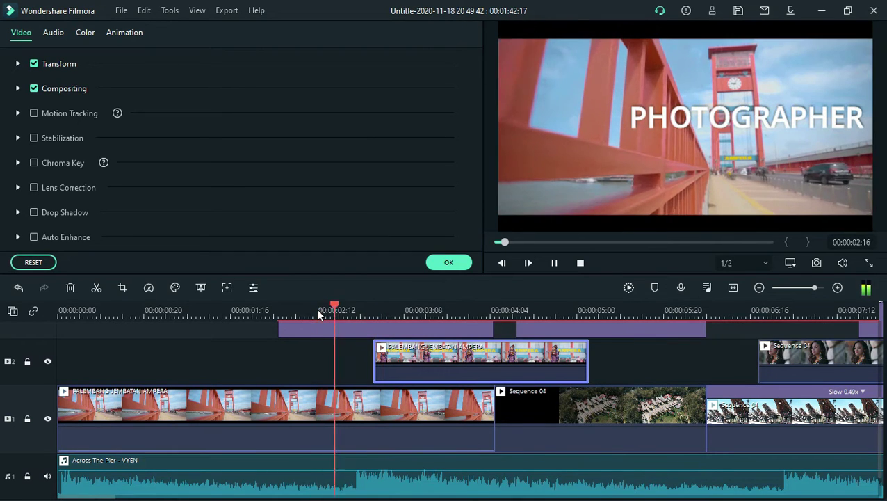
pyautogui.moveTo(449, 359); pyautogui.dragTo(428, 360)
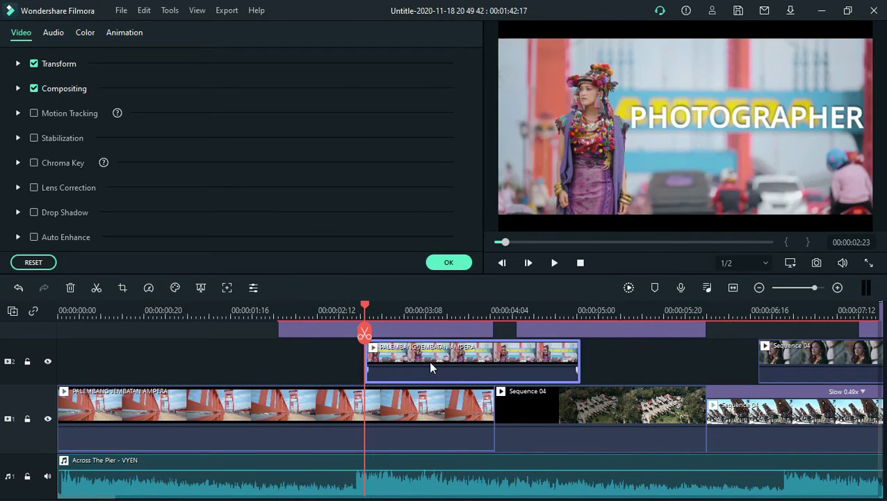
pyautogui.moveTo(580, 361); pyautogui.dragTo(398, 360)
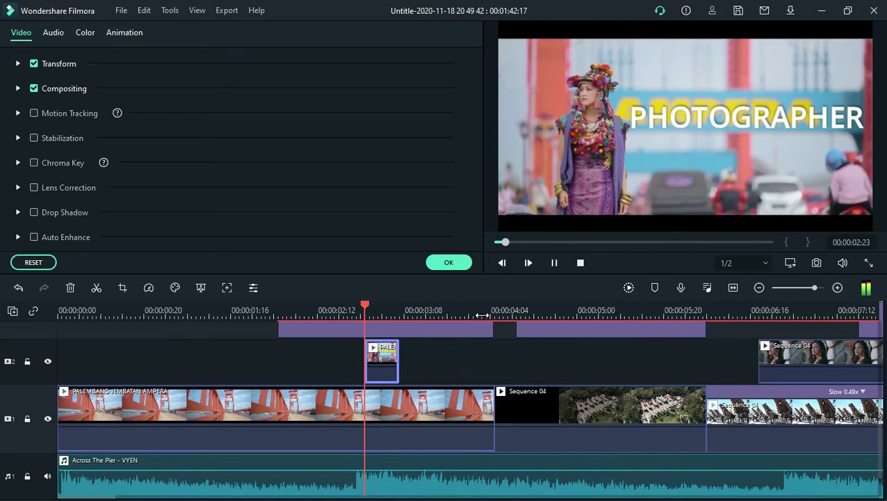
pyautogui.press('space')
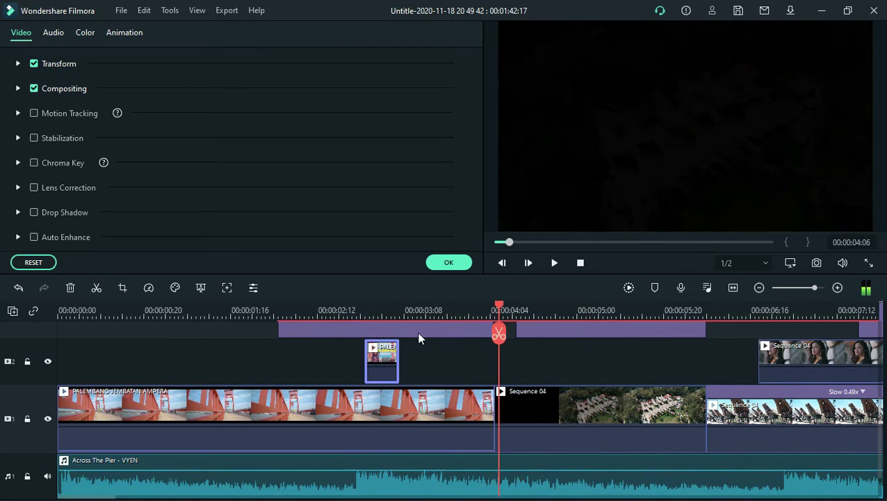
# Delete the PHOTOGRAPHER and TRAVELLER titles from the timeline
pyautogui.doubleClick(345, 327)
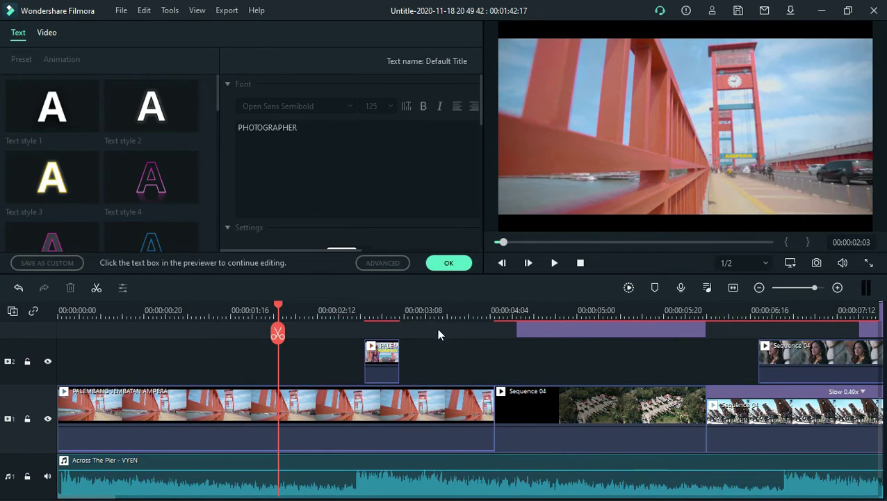
pyautogui.doubleClick(575, 331)
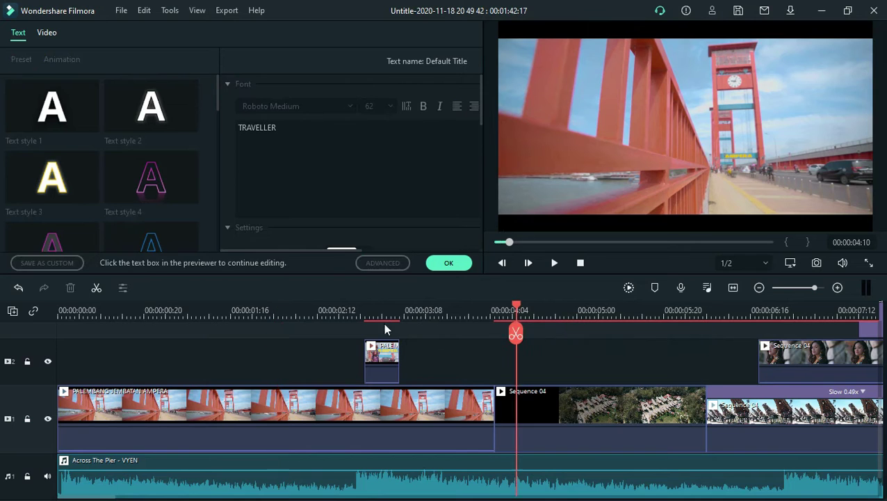
# Replay the opening and extend the end of the short PALEMBANG JEMBATAN AMPERA clip on the second video track
pyautogui.click(119, 316)
pyautogui.press('space')
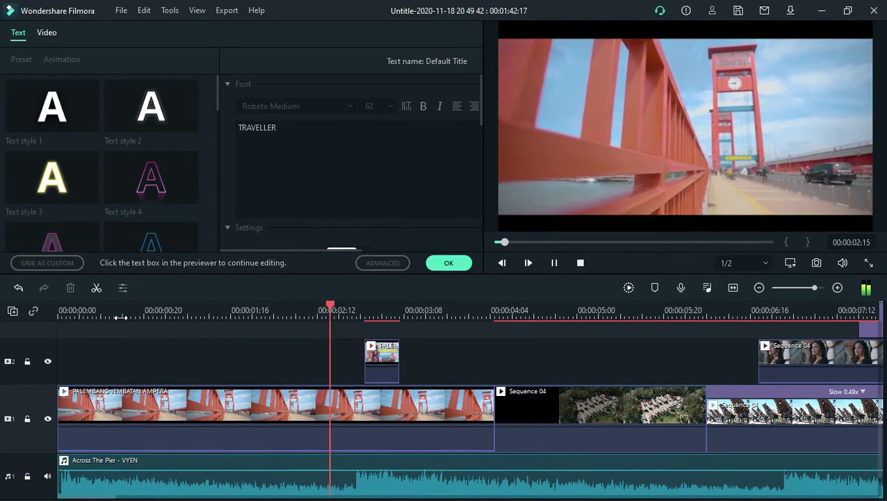
pyautogui.press('space')
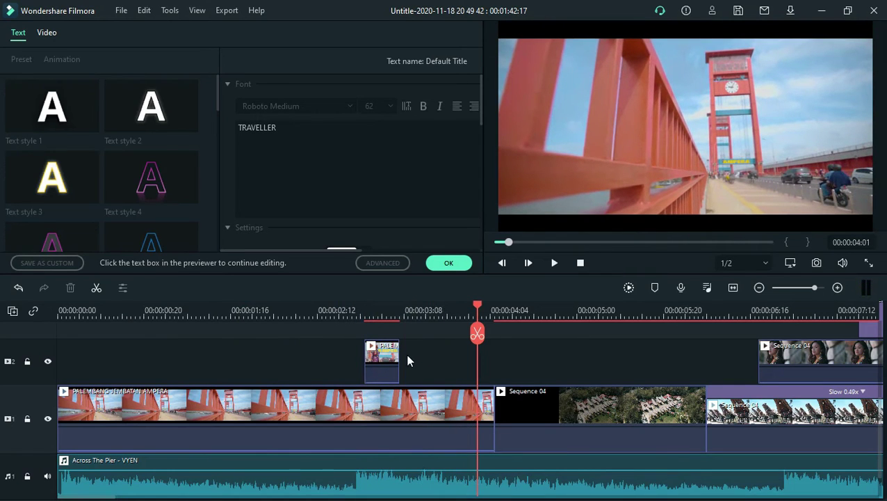
pyautogui.doubleClick(383, 355)
pyautogui.moveTo(400, 355); pyautogui.dragTo(433, 355)
pyautogui.click(297, 314)
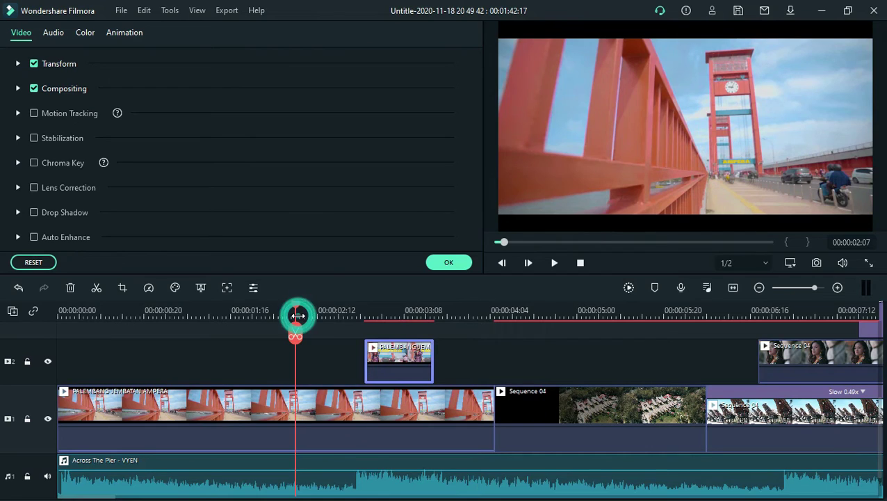
# Replay the opening and try shifting all clips from Sequence 04 onward to open a gap after the main-track PALEMBANG JEMBATAN AMPERA clip
pyautogui.press('space')
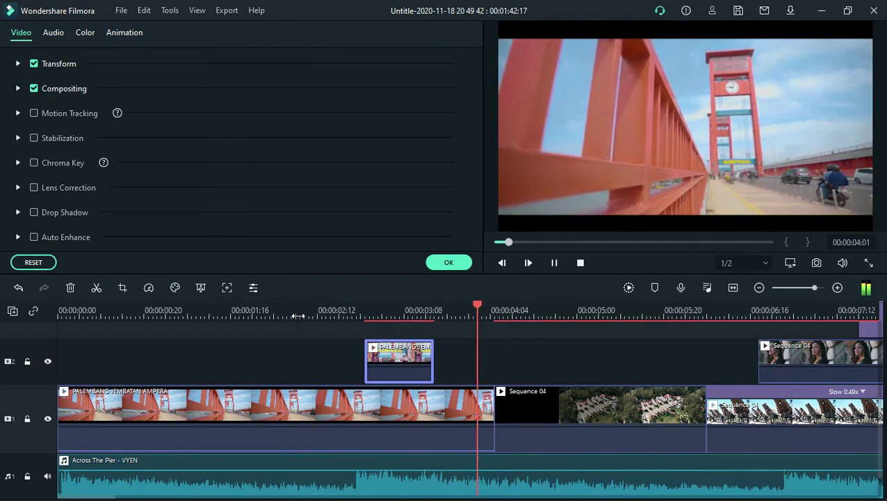
pyautogui.click(555, 413)
pyautogui.click(402, 390)
pyautogui.click(593, 404)
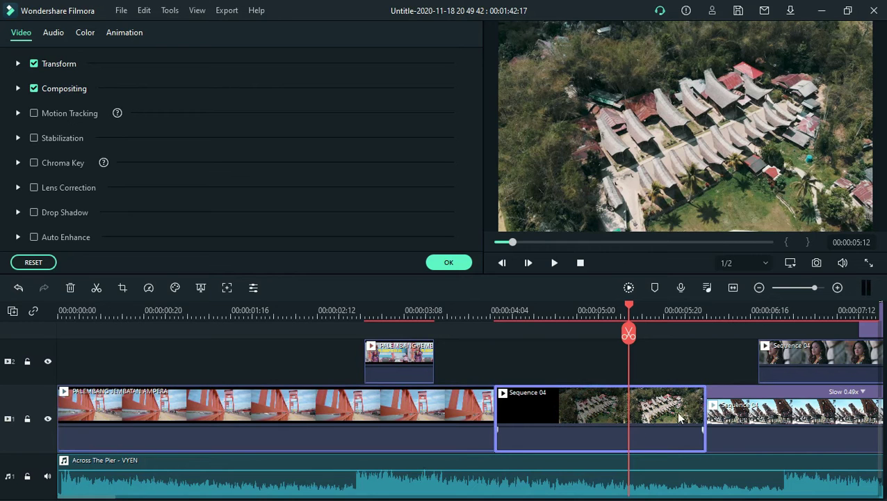
pyautogui.moveTo(651, 358); pyautogui.dragTo(691, 425)
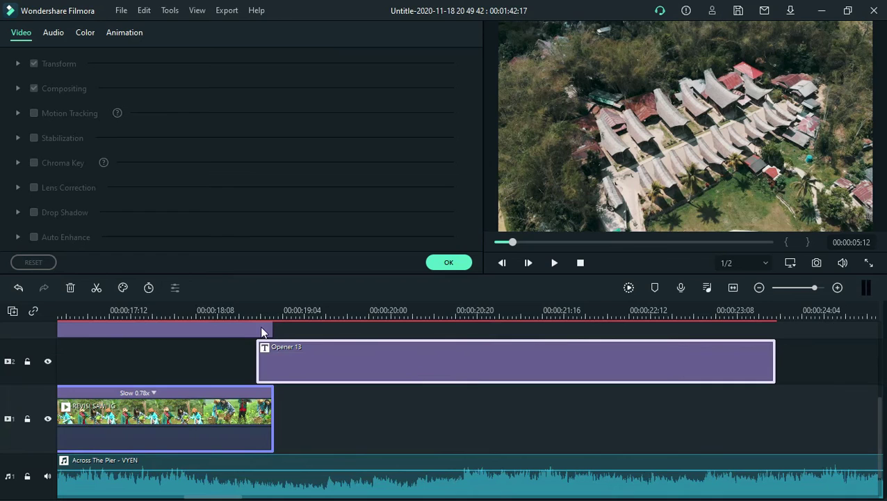
pyautogui.moveTo(348, 375); pyautogui.dragTo(759, 376)
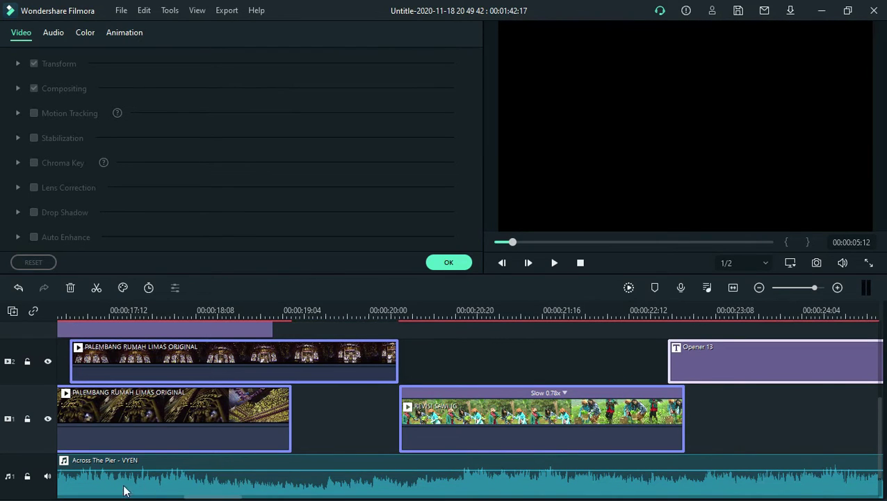
pyautogui.moveTo(227, 498); pyautogui.dragTo(2, 495)
pyautogui.click(327, 306)
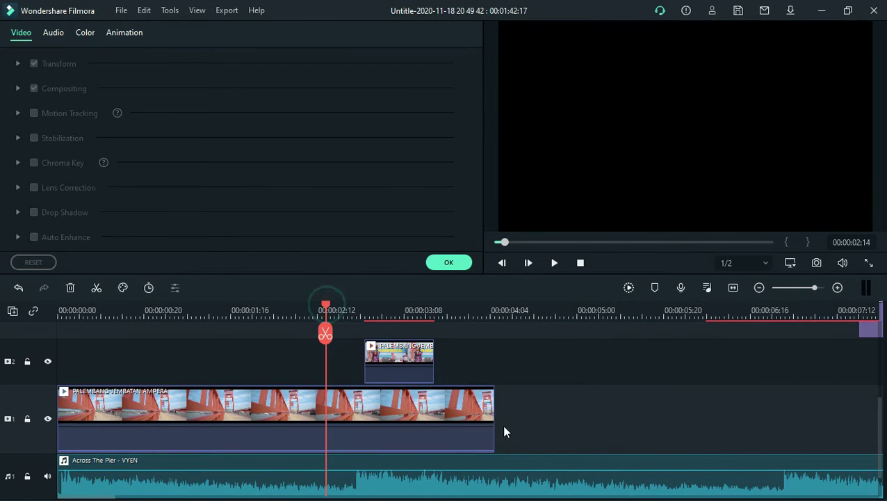
# Try extending the end of the main-track PALEMBANG JEMBATAN AMPERA clip, undo the extension, and replay the opening
pyautogui.click(457, 405)
pyautogui.moveTo(490, 412); pyautogui.dragTo(727, 415)
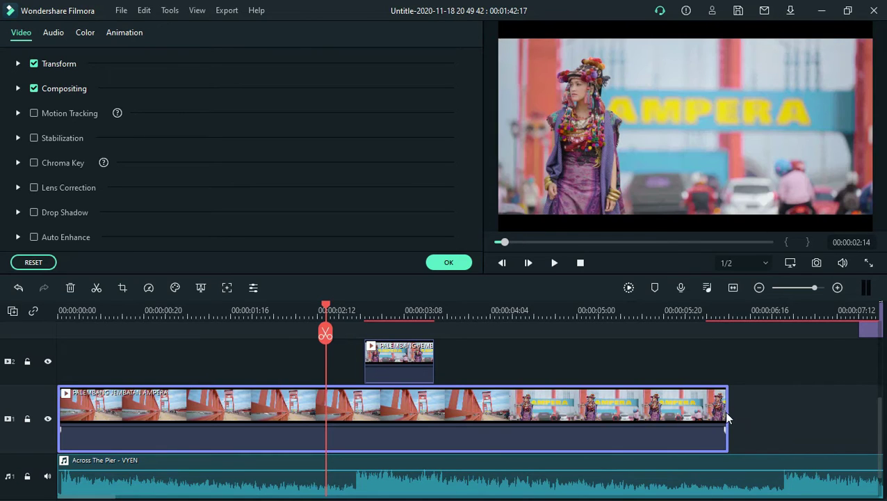
pyautogui.hotkey('ctrl', 'z')
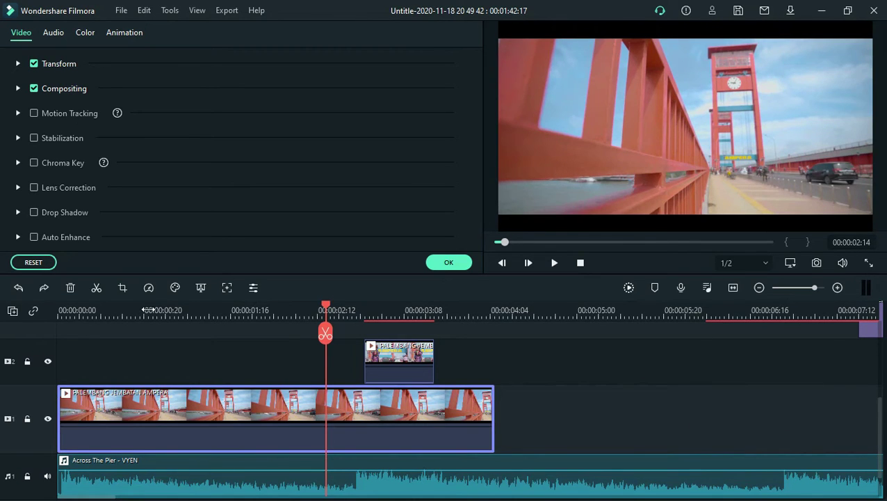
pyautogui.click(95, 311)
pyautogui.press('space')
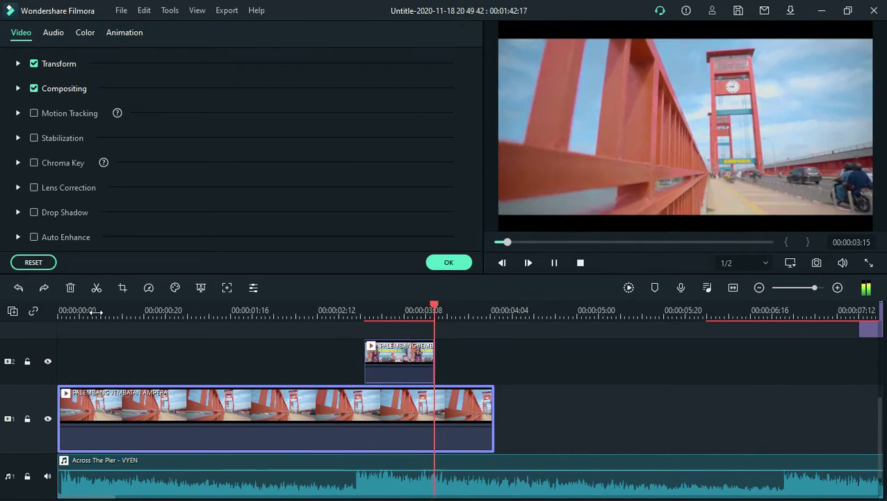
pyautogui.press('space')
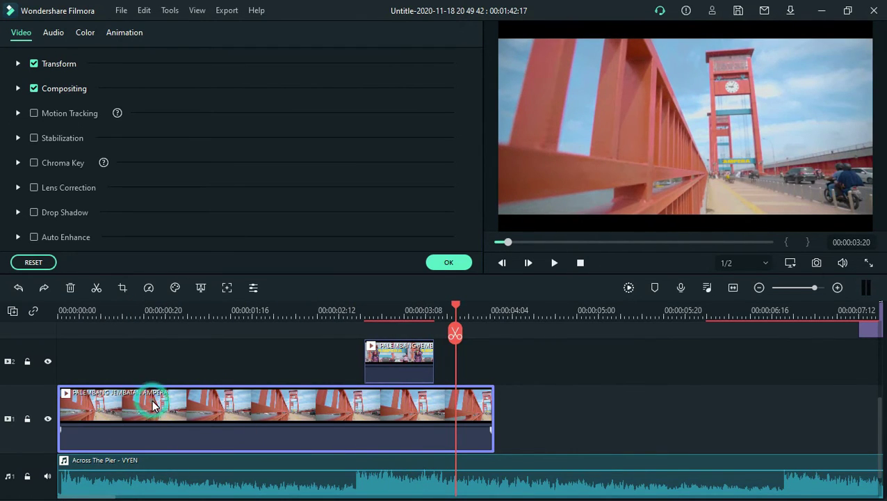
# Try pasting a copy of the PALEMBANG JEMBATAN AMPERA clip at 00:00:04:08, and undo the paste and the preceding clip shift
pyautogui.click(520, 366)
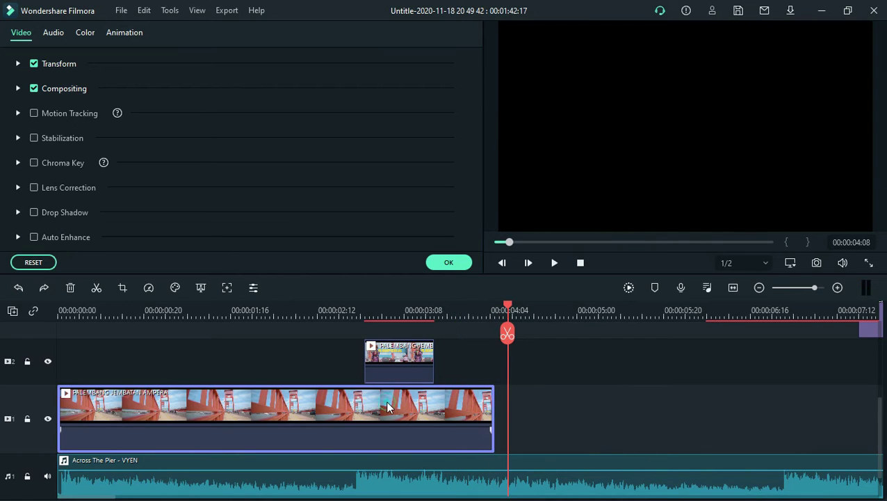
pyautogui.hotkey('ctrl', 'v')
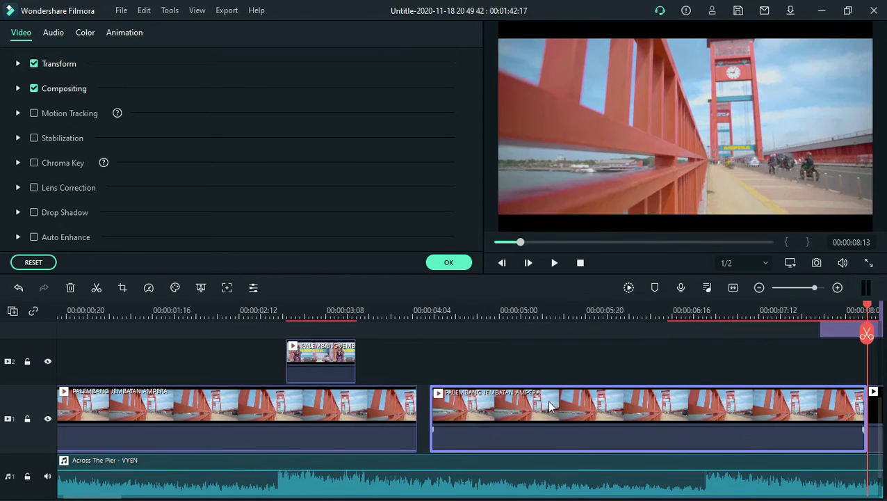
pyautogui.click(369, 417)
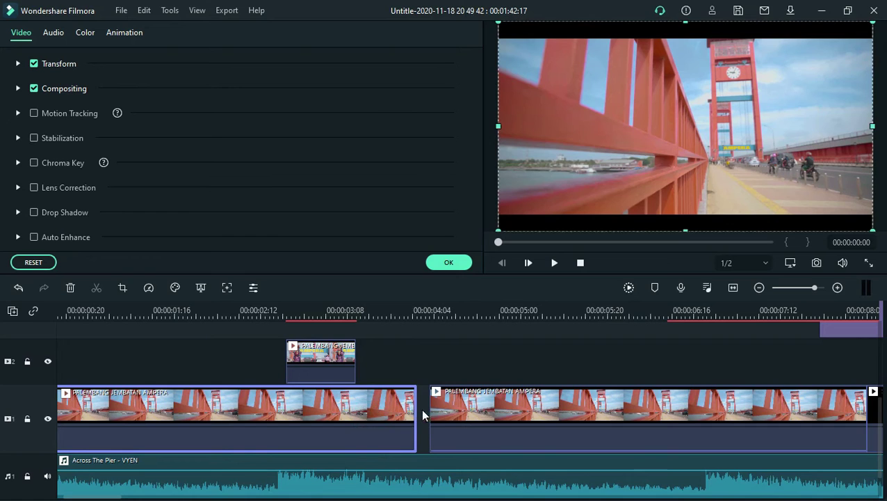
pyautogui.moveTo(487, 398); pyautogui.dragTo(485, 376)
pyautogui.hotkey('ctrl', 'z')
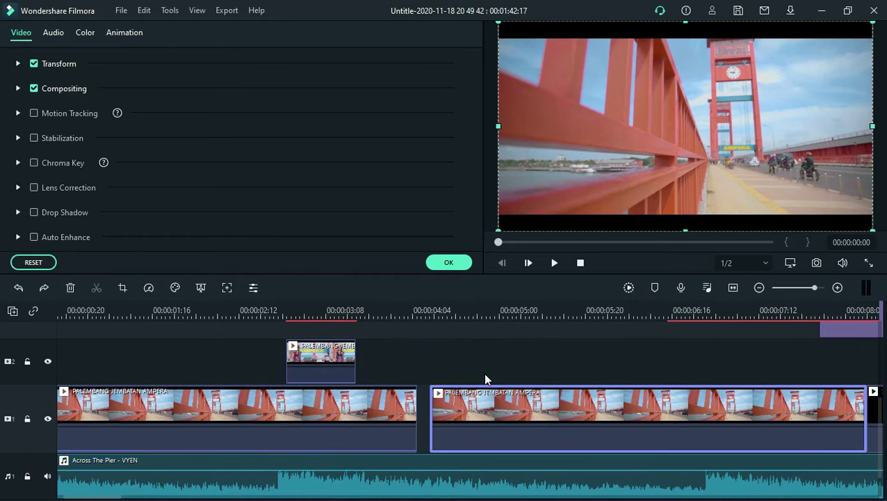
pyautogui.hotkey('ctrl', 'z')
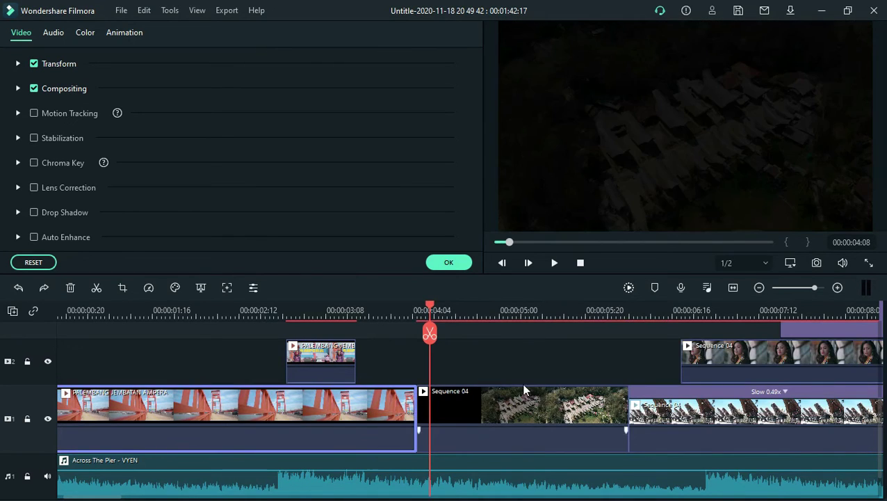
# Move all clips from Sequence 04 onward to about 00:00:34, opening a large gap after the opening clips
pyautogui.click(506, 344)
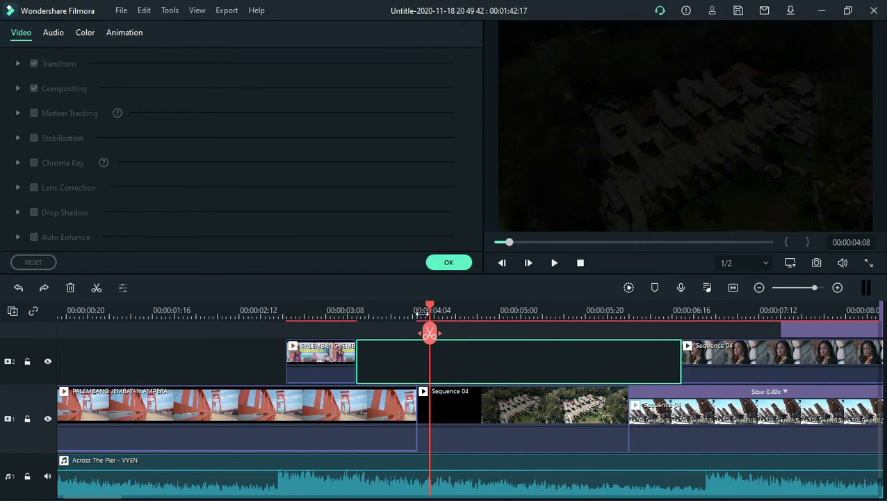
pyautogui.scroll(-5, 295, 351)
pyautogui.scroll(-4, 184, 404)
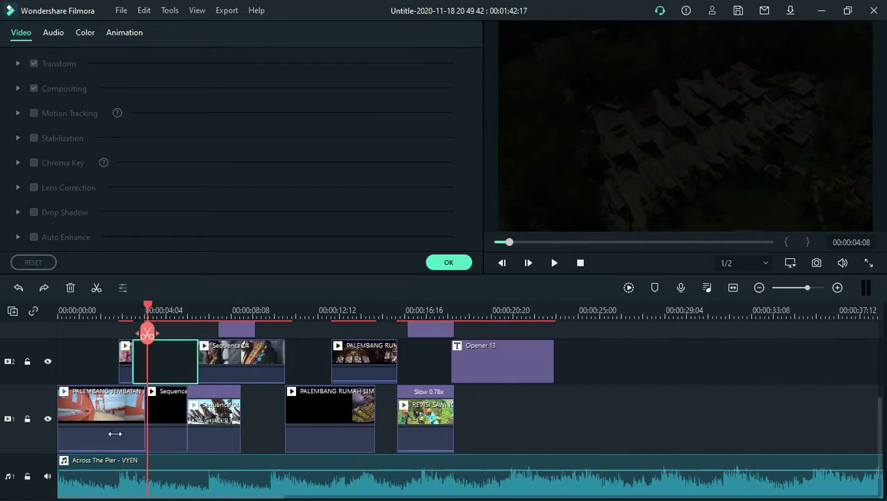
pyautogui.moveTo(151, 326); pyautogui.dragTo(352, 439)
pyautogui.moveTo(134, 410); pyautogui.dragTo(595, 407)
# Paste a copy of the PALEMBANG JEMBATAN AMPERA clip on the first video track at 00:00:04:08
pyautogui.click(82, 409)
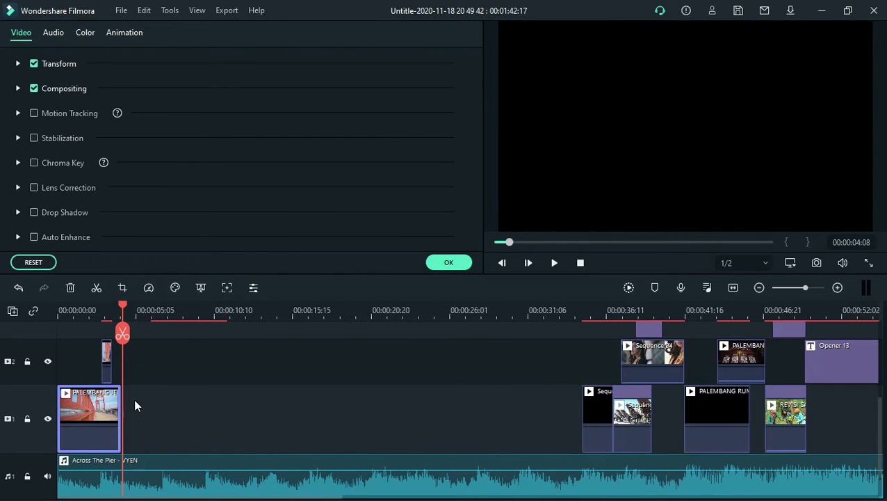
pyautogui.hotkey('ctrl', 'v')
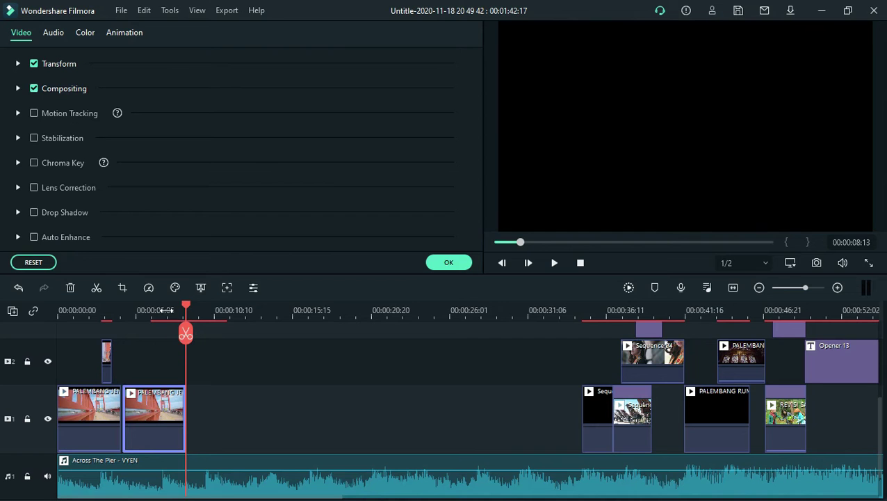
pyautogui.scroll(3, 201, 310)
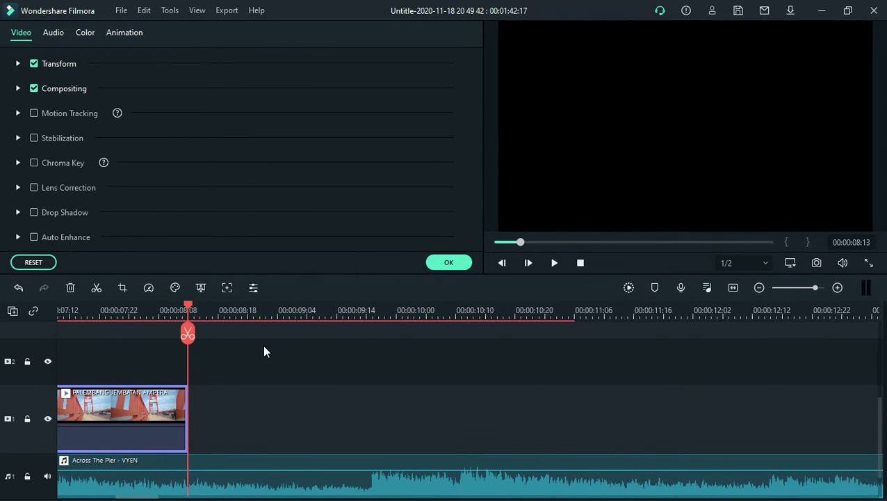
# Cut off the first main-track PALEMBANG JEMBATAN AMPERA clip at 00:00:03:07 and move its copy directly against the cut
pyautogui.moveTo(183, 309); pyautogui.dragTo(289, 416)
pyautogui.click(310, 417)
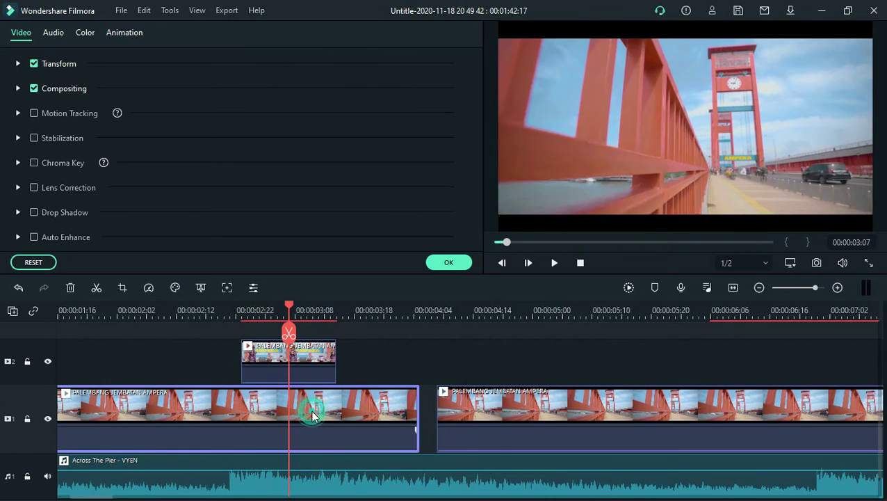
pyautogui.click(286, 335)
pyautogui.press('Delete')
pyautogui.moveTo(377, 402); pyautogui.dragTo(356, 402)
# Replay the timeline across the join between the two main-track PALEMBANG JEMBATAN AMPERA clips and check it against the music
pyautogui.click(38, 310)
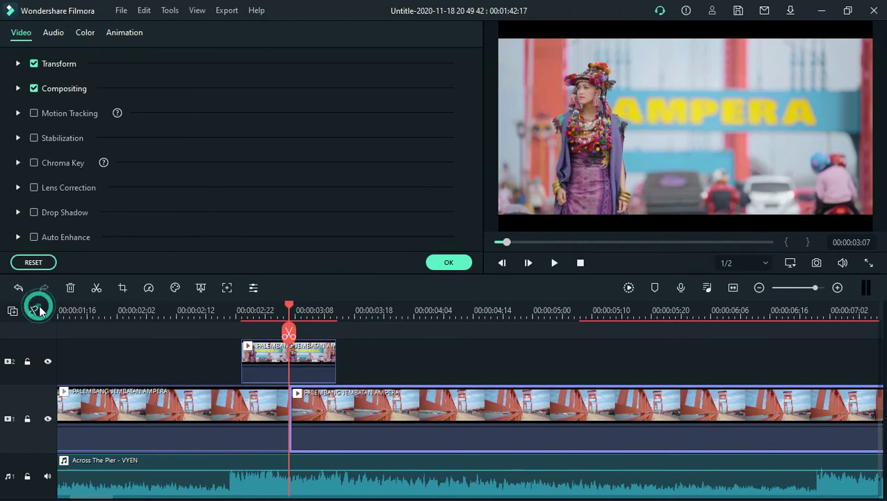
pyautogui.click(33, 311)
pyautogui.click(78, 311)
pyautogui.press('space')
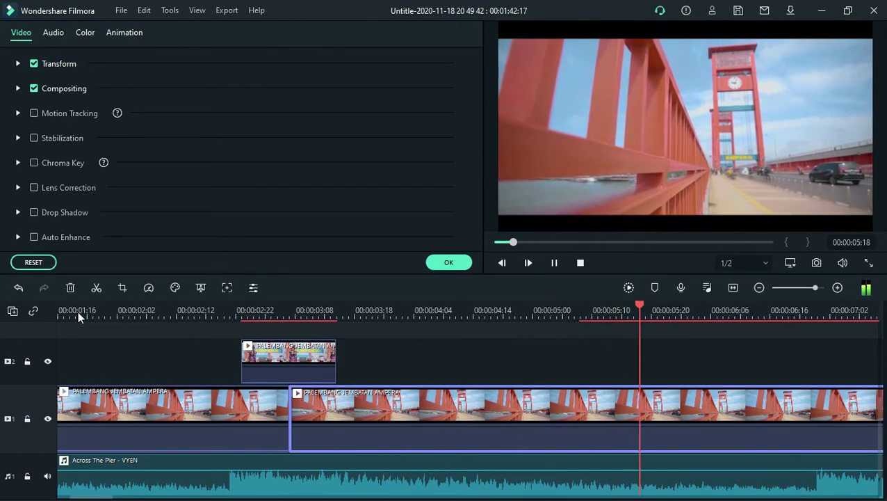
pyautogui.press('space')
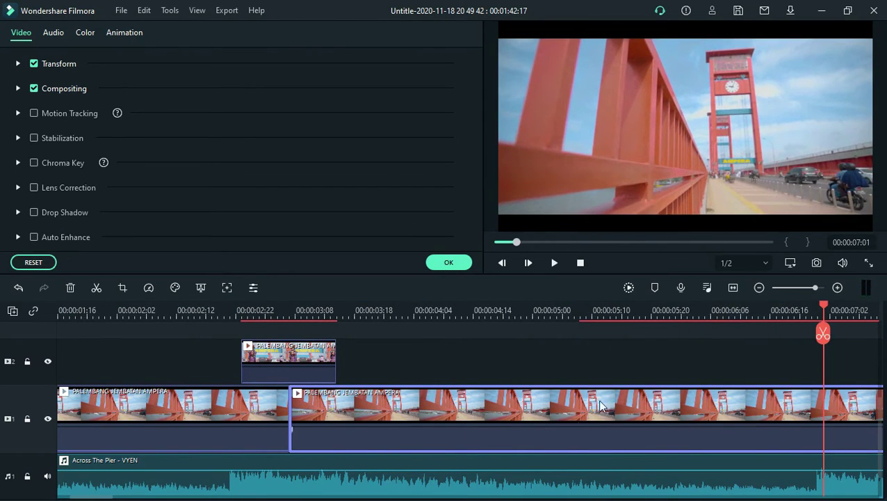
# Split the second main-track PALEMBANG JEMBATAN AMPERA clip at 00:00:07:00 and delete the part after the cut
pyautogui.moveTo(826, 341)
pyautogui.mouseDown()
pyautogui.moveTo(809, 342)
pyautogui.moveTo(819, 342)
pyautogui.mouseUp()
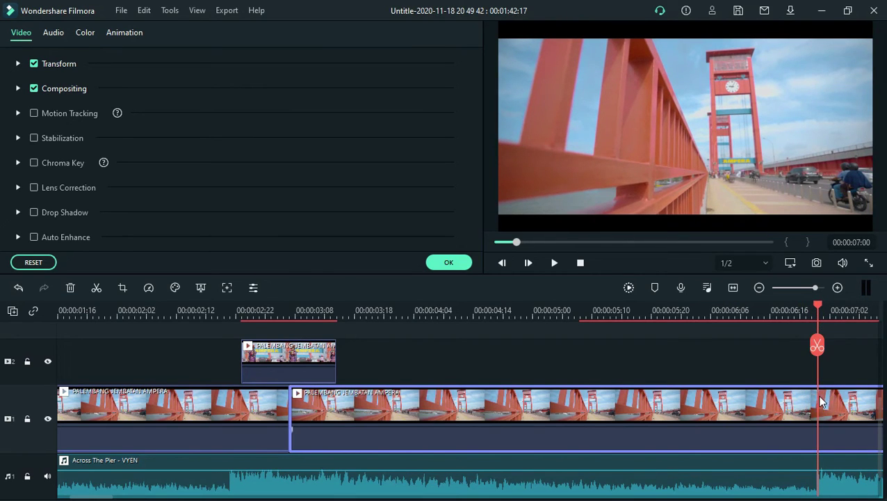
pyautogui.click(818, 347)
pyautogui.click(839, 415)
pyautogui.press('Delete')
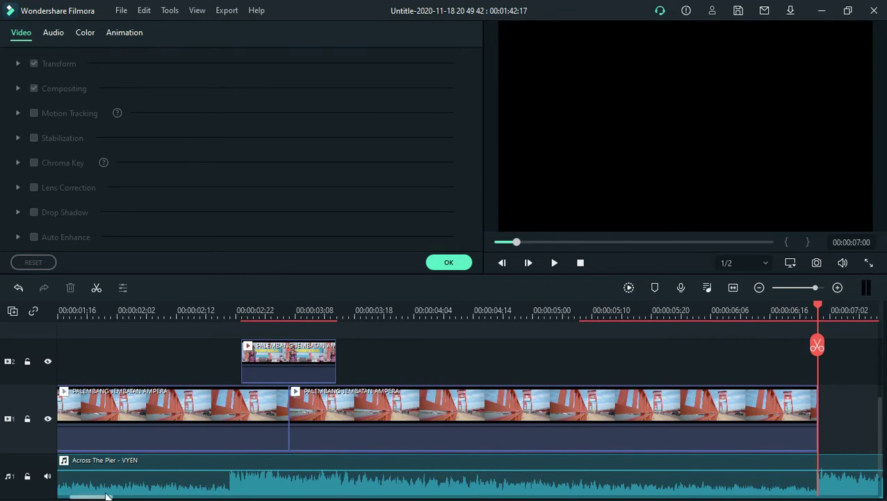
# Close the gap after the second PALEMBANG JEMBATAN AMPERA clip so that Sequence 04 starts at 00:00:07:00
pyautogui.moveTo(107, 495); pyautogui.dragTo(144, 495)
pyautogui.click(316, 393)
pyautogui.press('Delete')
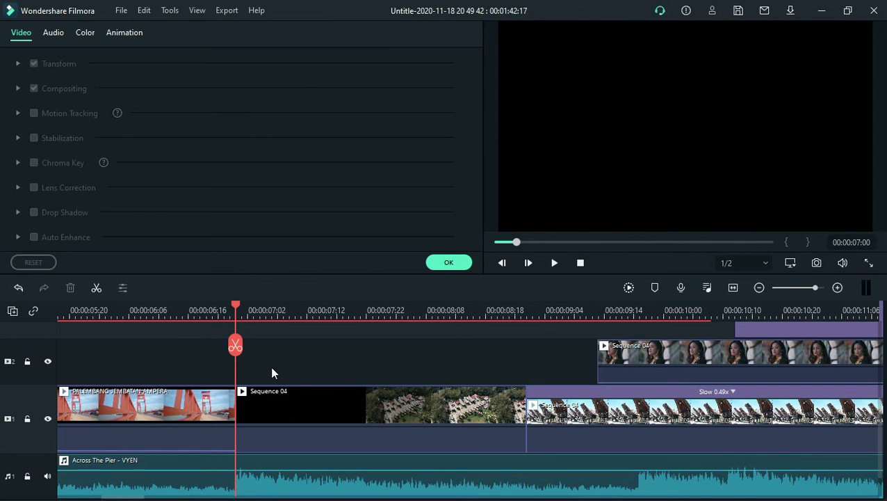
# Preview the change from the bridge clip through the Sequence 04 clips and check their timing against the music
pyautogui.click(174, 311)
pyautogui.press('space')
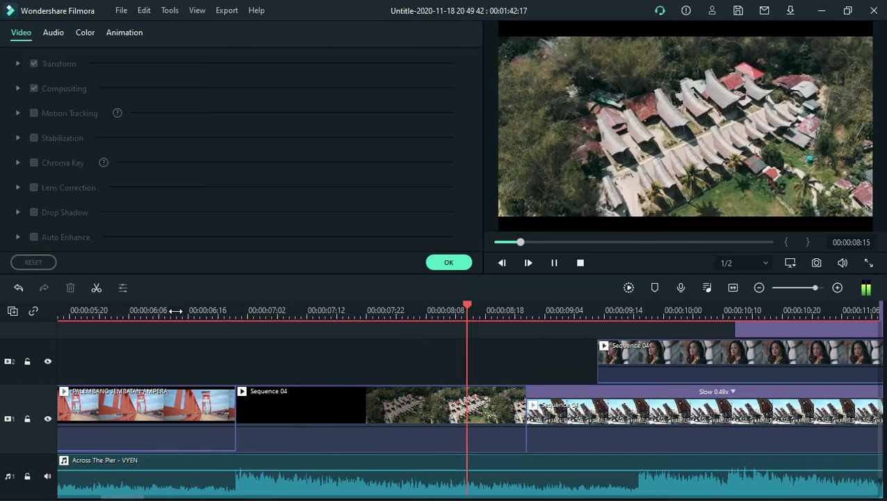
pyautogui.press('space')
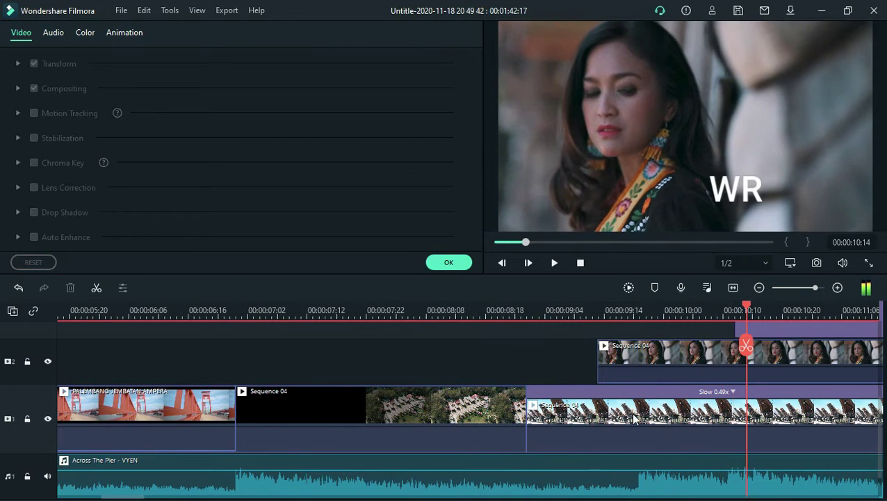
pyautogui.click(770, 361)
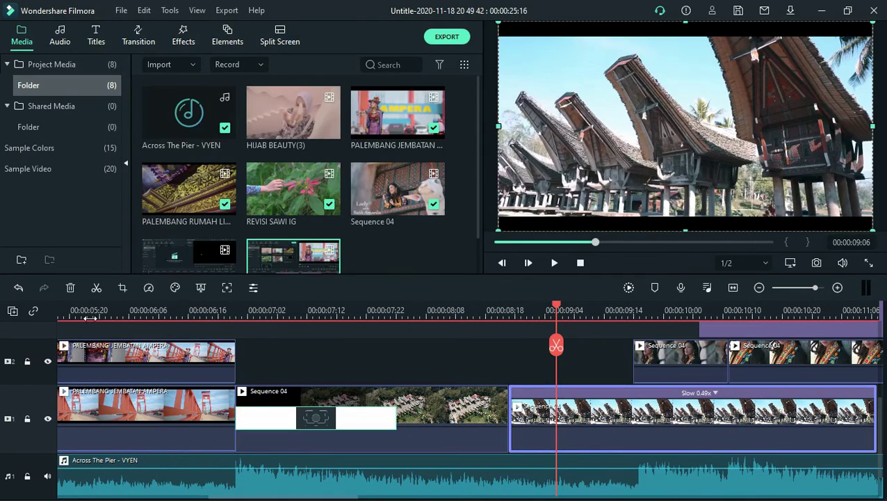
# Replay the edit from 00:00:05:22 to check the transition at the start of Sequence 04
pyautogui.click(80, 306)
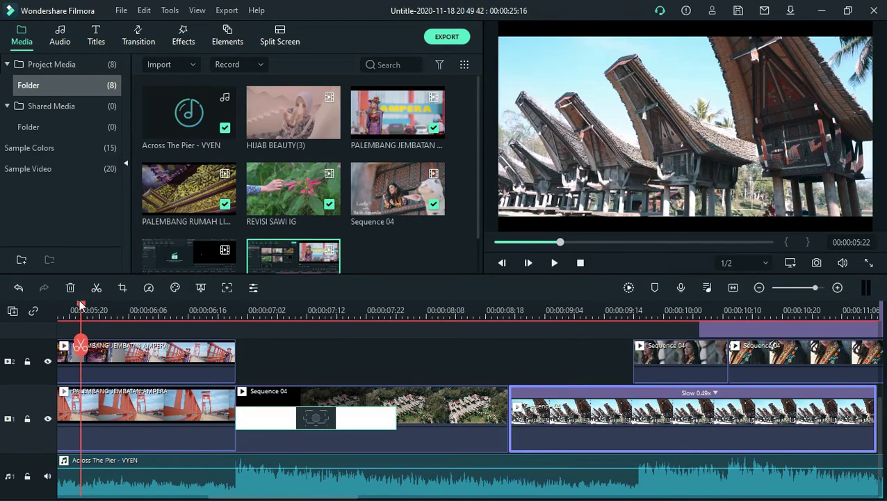
pyautogui.press('space')
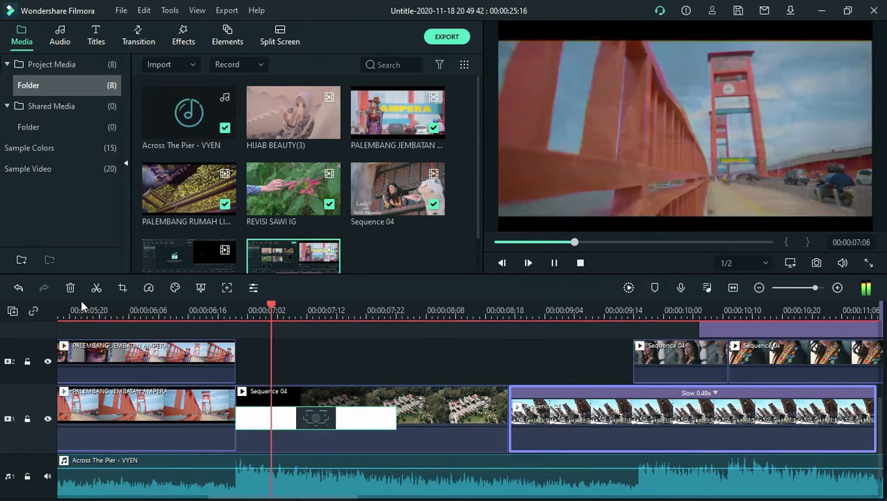
pyautogui.press('space')
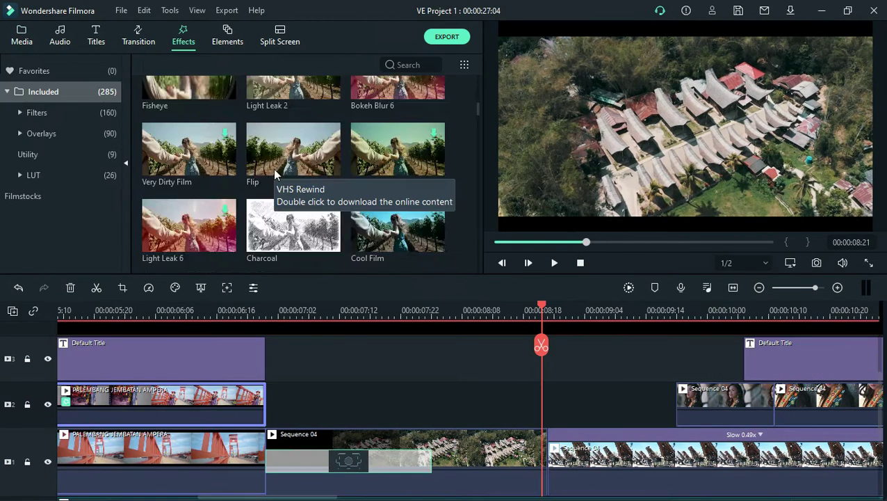
# Browse the included effects for one that suits the clips in the edit
pyautogui.scroll(10, 274, 168)
pyautogui.scroll(3, 273, 168)
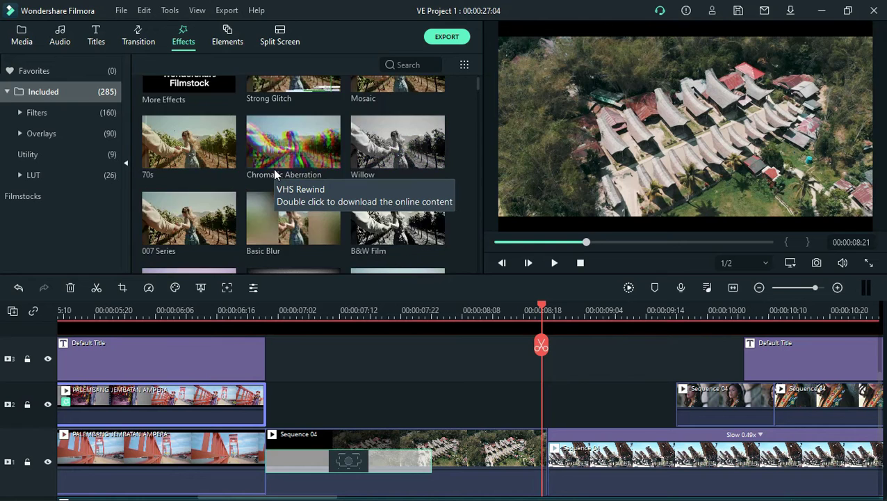
pyautogui.scroll(-3, 273, 168)
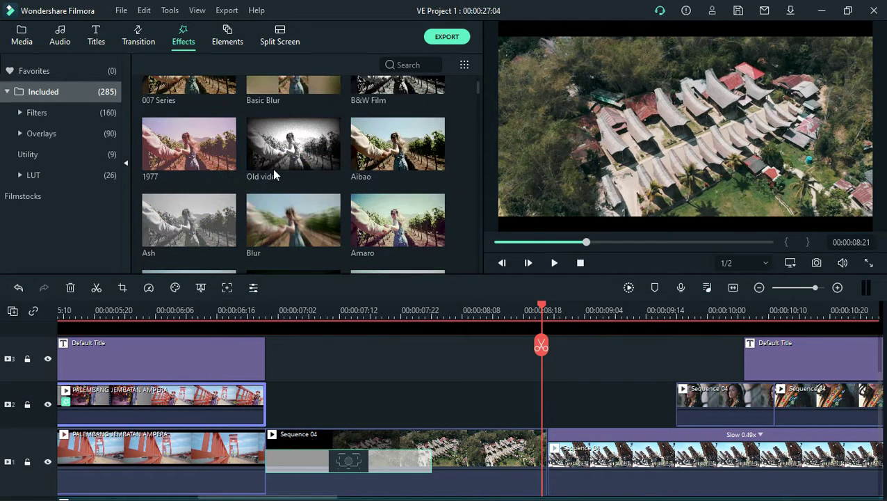
pyautogui.moveTo(288, 164)
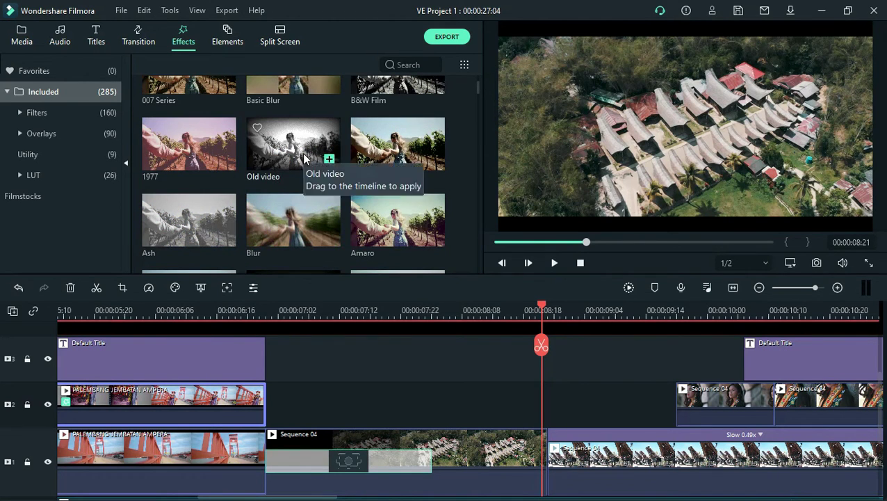
pyautogui.scroll(-10, 290, 165)
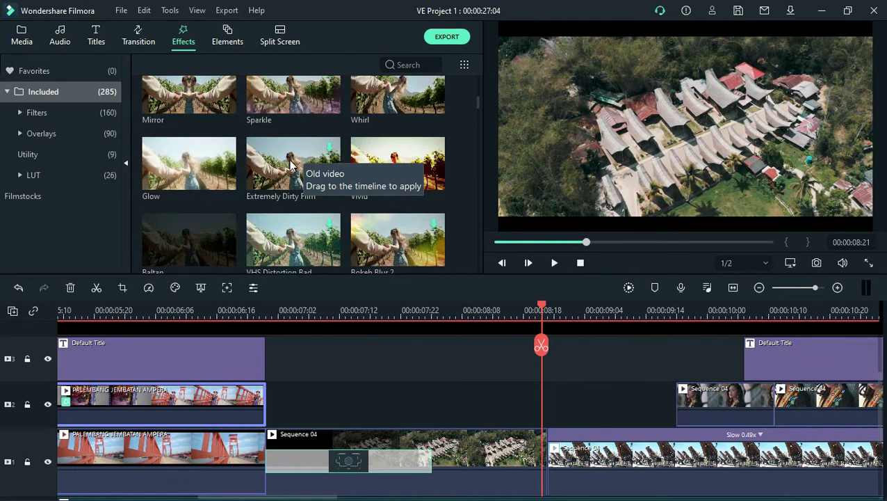
pyautogui.scroll(-6, 290, 165)
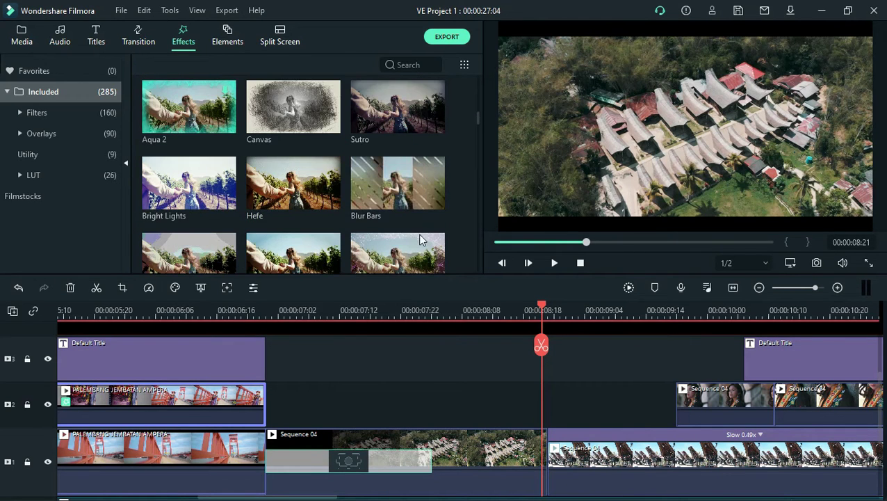
pyautogui.scroll(-10, 316, 209)
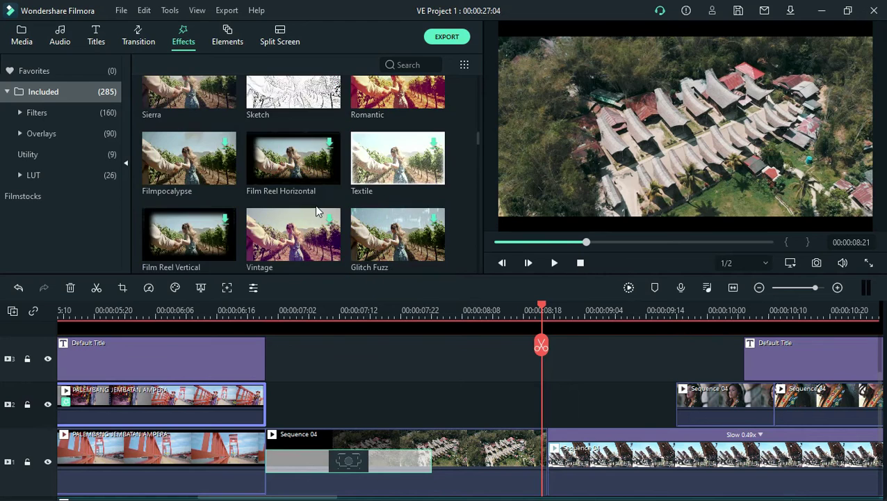
pyautogui.scroll(-3, 315, 205)
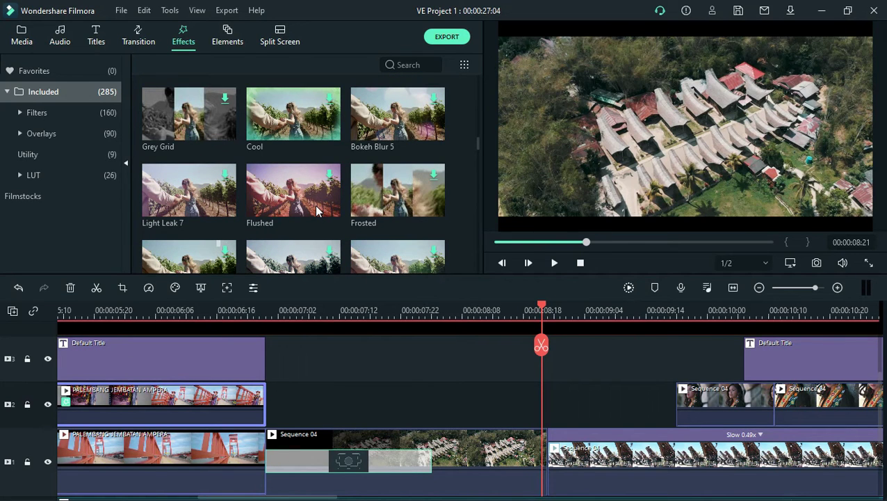
# Preview the edit from 00:00:08:21 to the WRITER title and look through the included effects for one that matches it
pyautogui.press('space')
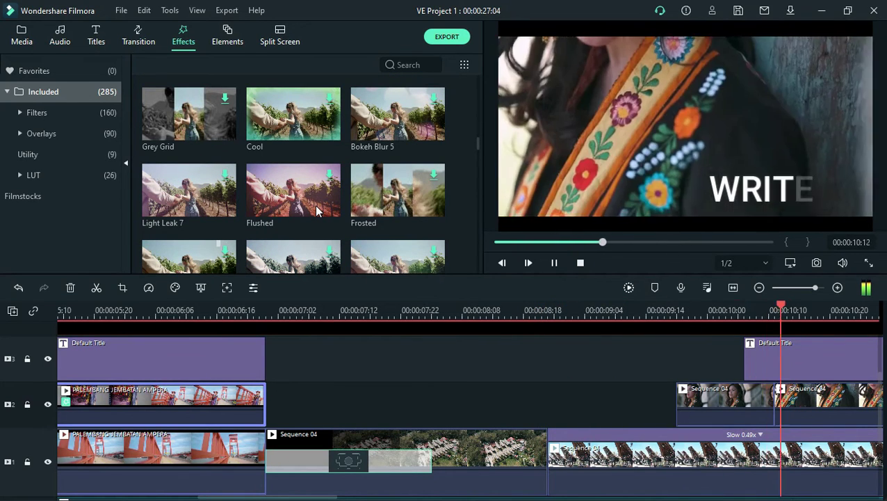
pyautogui.press('space')
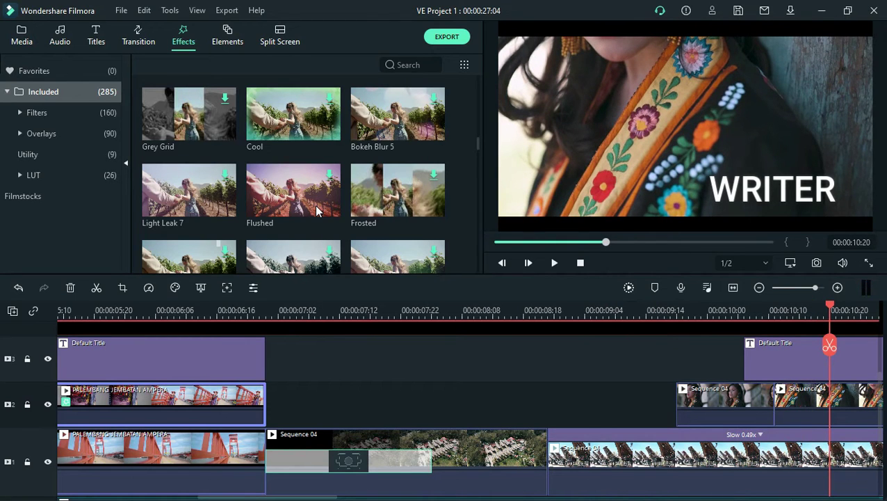
pyautogui.scroll(-3, 315, 205)
pyautogui.scroll(-3, 315, 204)
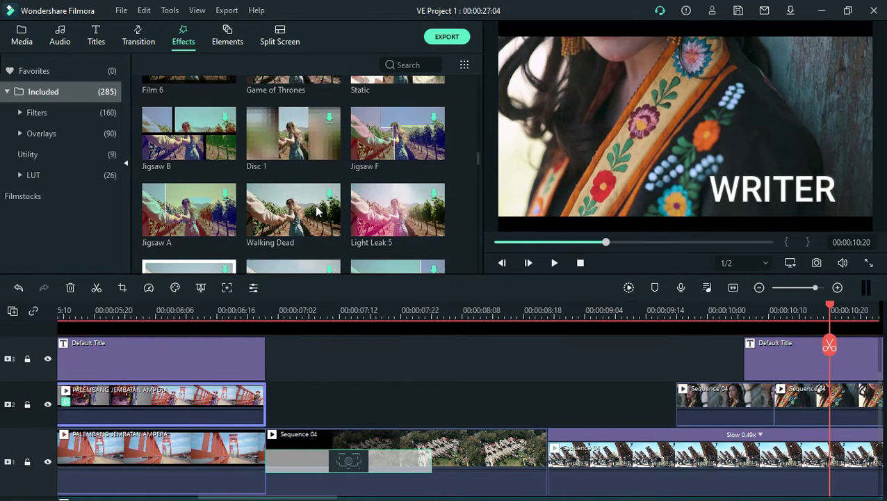
pyautogui.scroll(8, 316, 210)
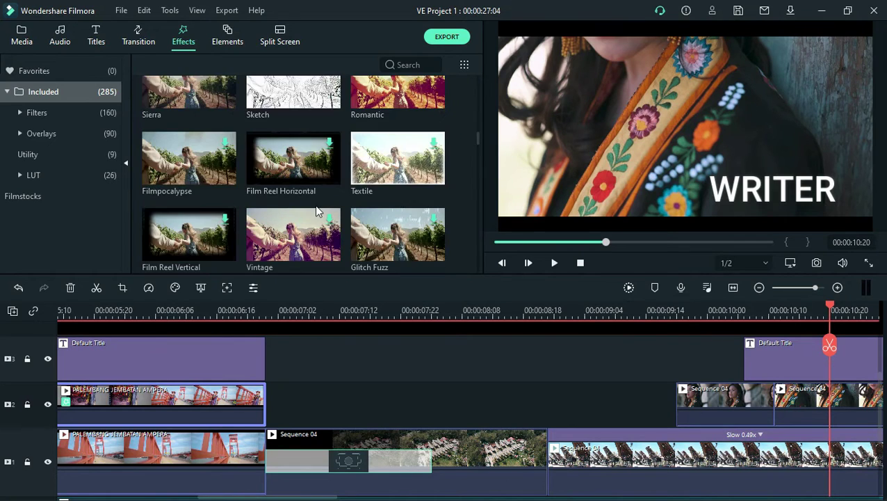
pyautogui.scroll(-10, 317, 210)
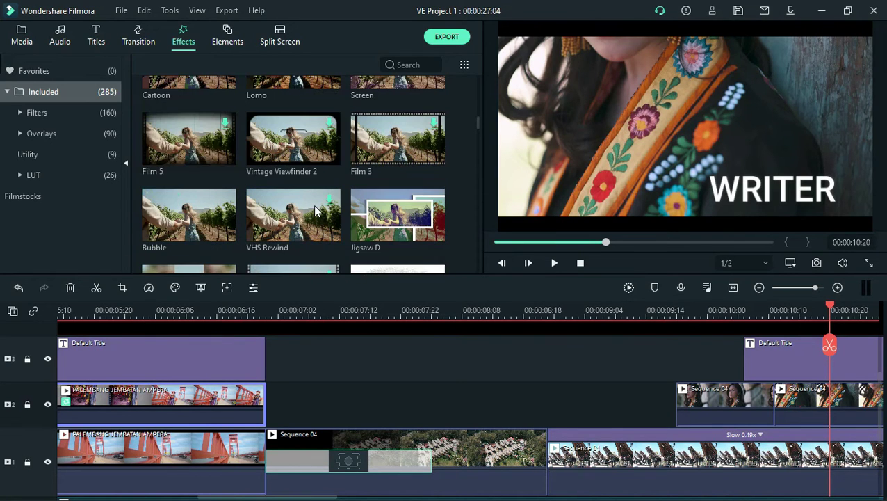
pyautogui.scroll(-3, 314, 206)
pyautogui.scroll(-3, 313, 206)
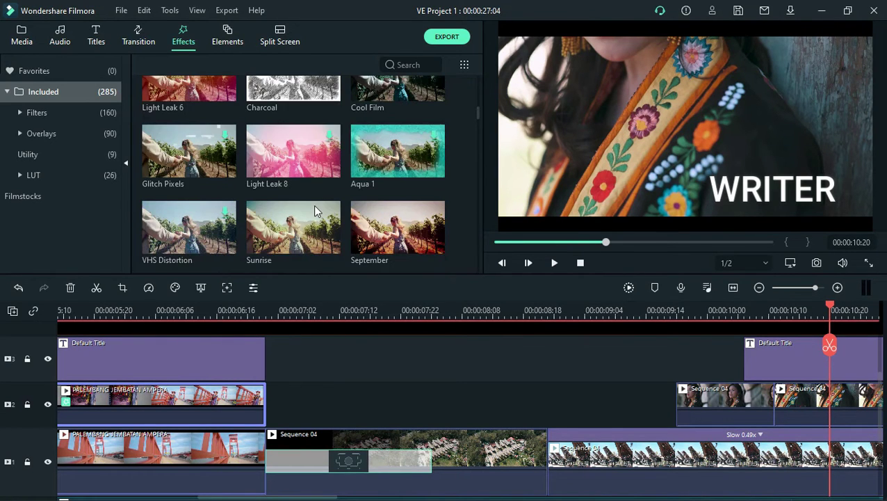
pyautogui.scroll(-3, 313, 204)
pyautogui.scroll(3, 313, 205)
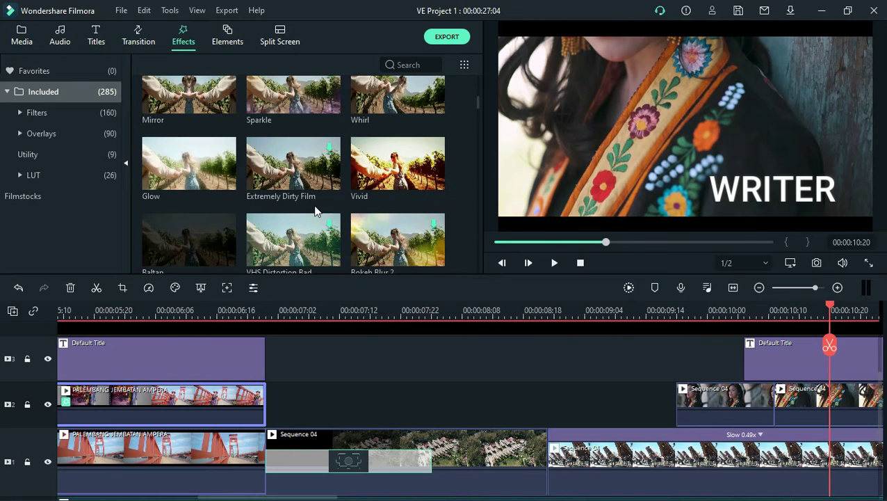
pyautogui.scroll(3, 315, 210)
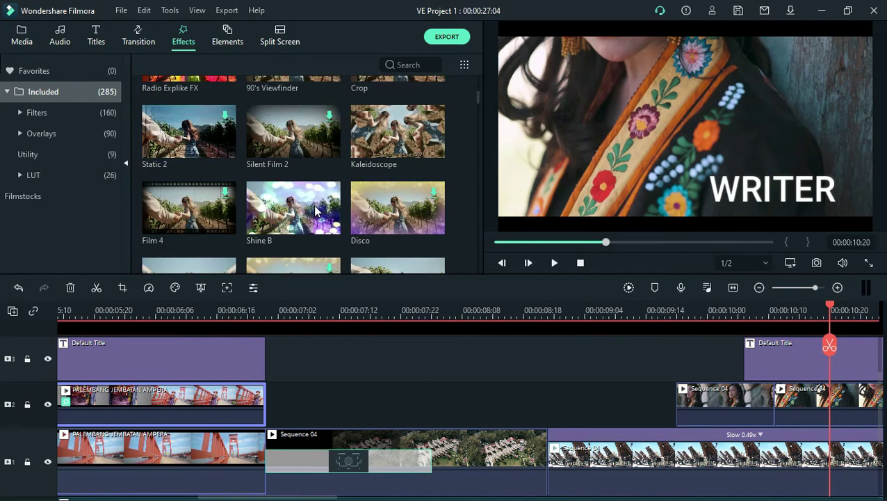
pyautogui.scroll(3, 315, 211)
pyautogui.scroll(3, 314, 205)
pyautogui.scroll(3, 314, 205)
# Play the VLOGER title section, stop at 00:00:17:22, and apply the Bokeh 2 effect to the REVISI SAWI IG clip on the main track
pyautogui.scroll(-3, 313, 205)
pyautogui.scroll(-5, 313, 205)
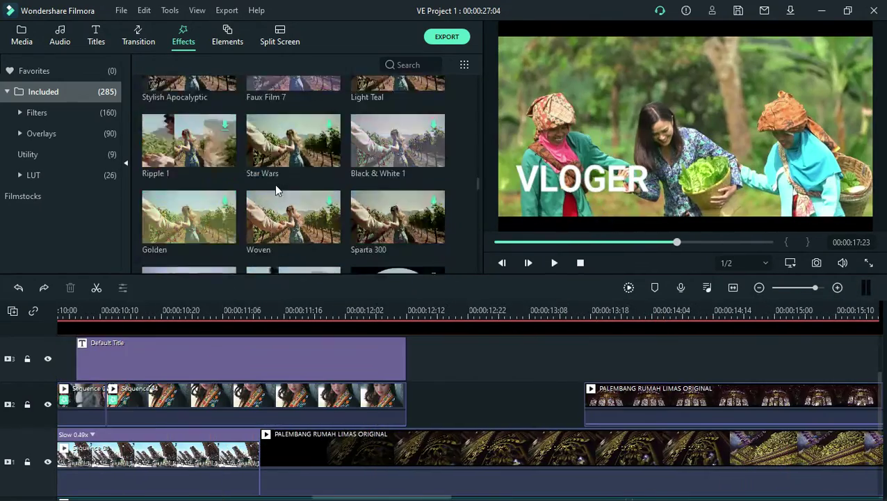
pyautogui.scroll(-5, 275, 184)
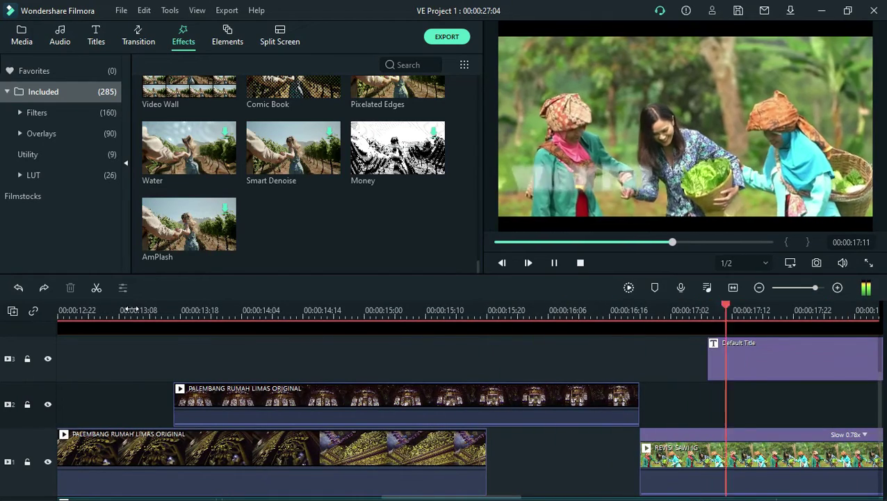
pyautogui.click(555, 262)
pyautogui.scroll(-10, 232, 133)
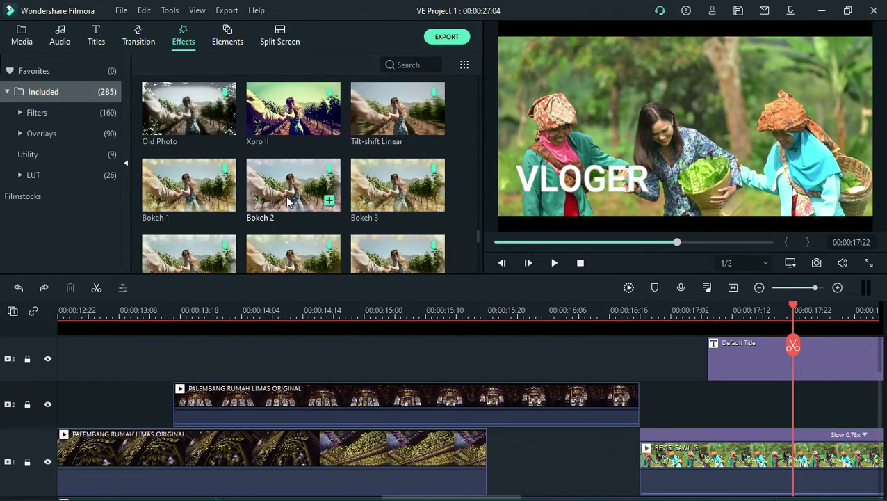
pyautogui.moveTo(292, 197); pyautogui.dragTo(719, 470)
pyautogui.moveTo(685, 409); pyautogui.dragTo(665, 372)
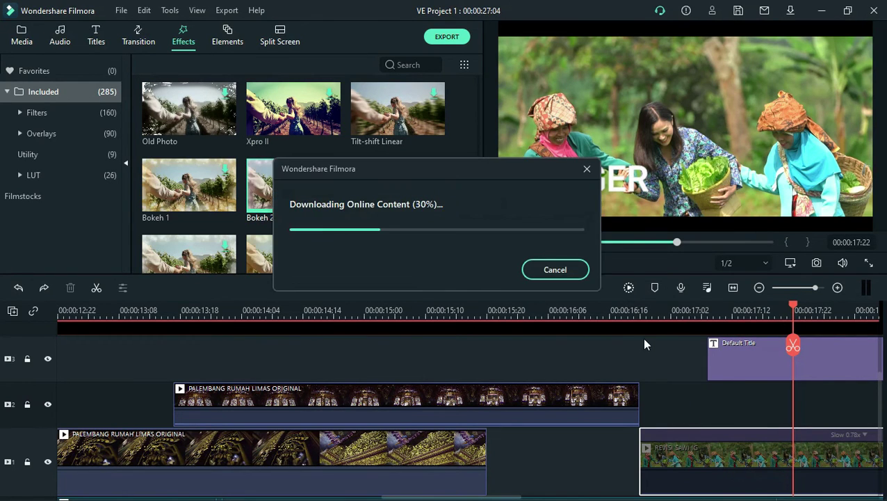